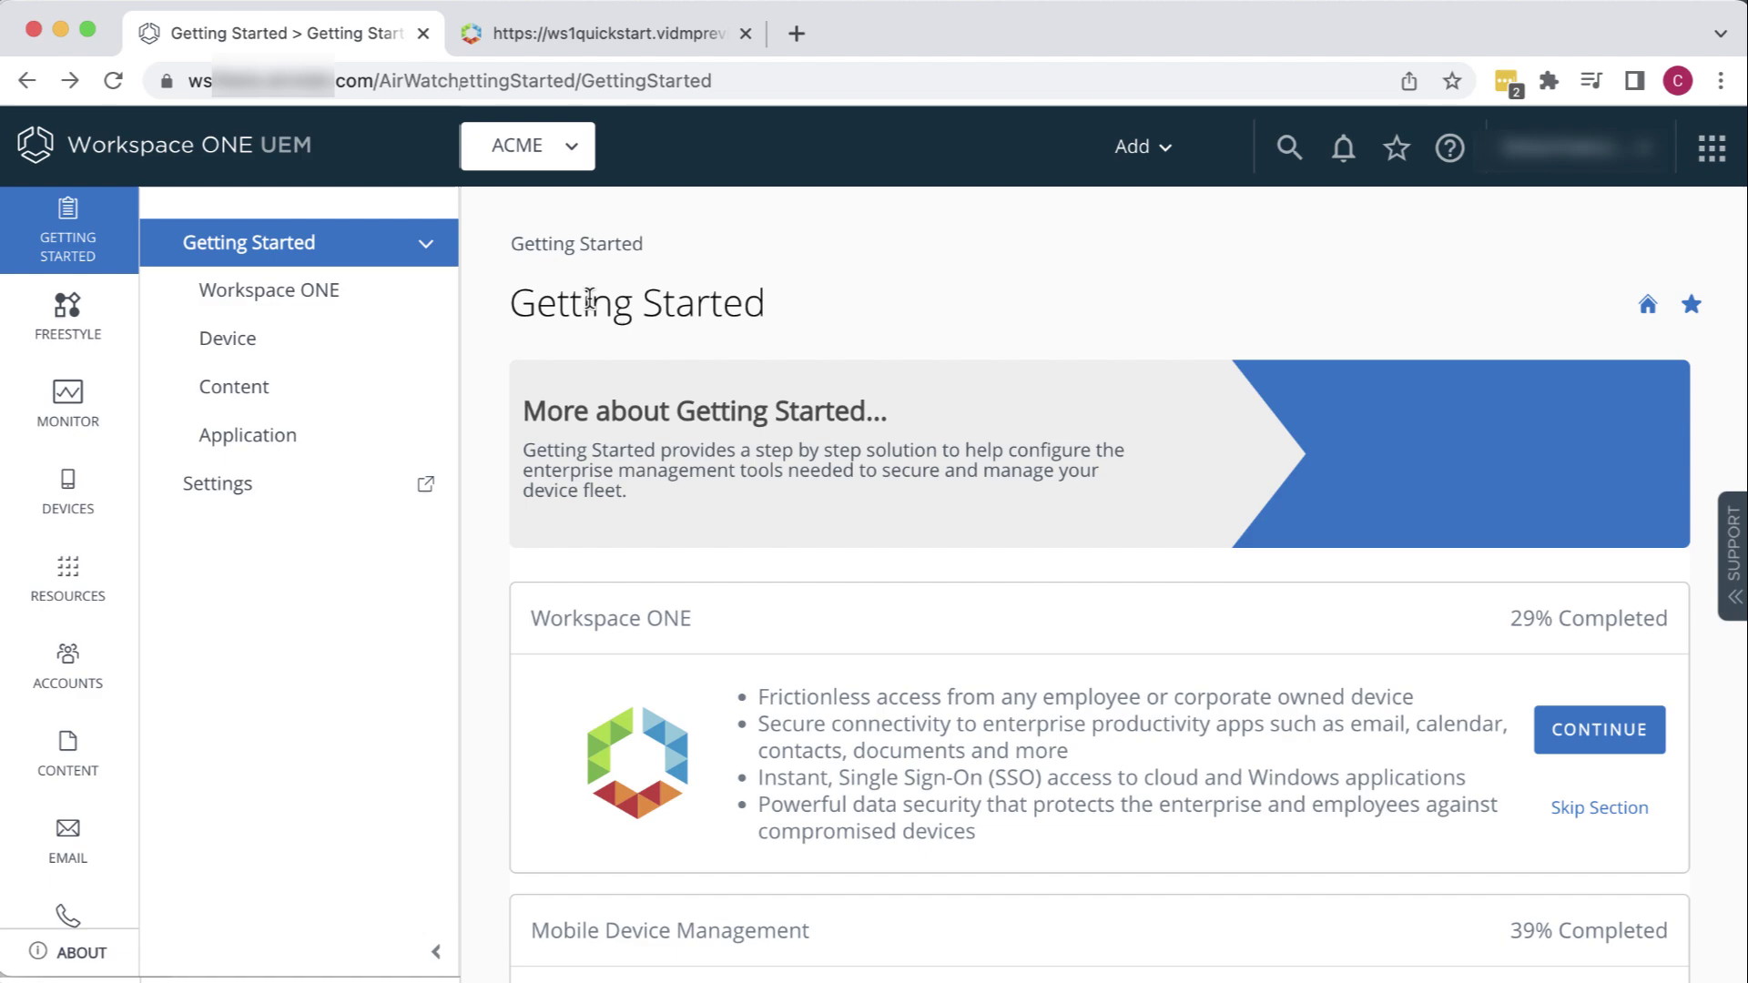
# Step: From Resources > Profiles & Baselines > Profiles, start a new profile from the header Add menu
pyautogui.click(58, 577)
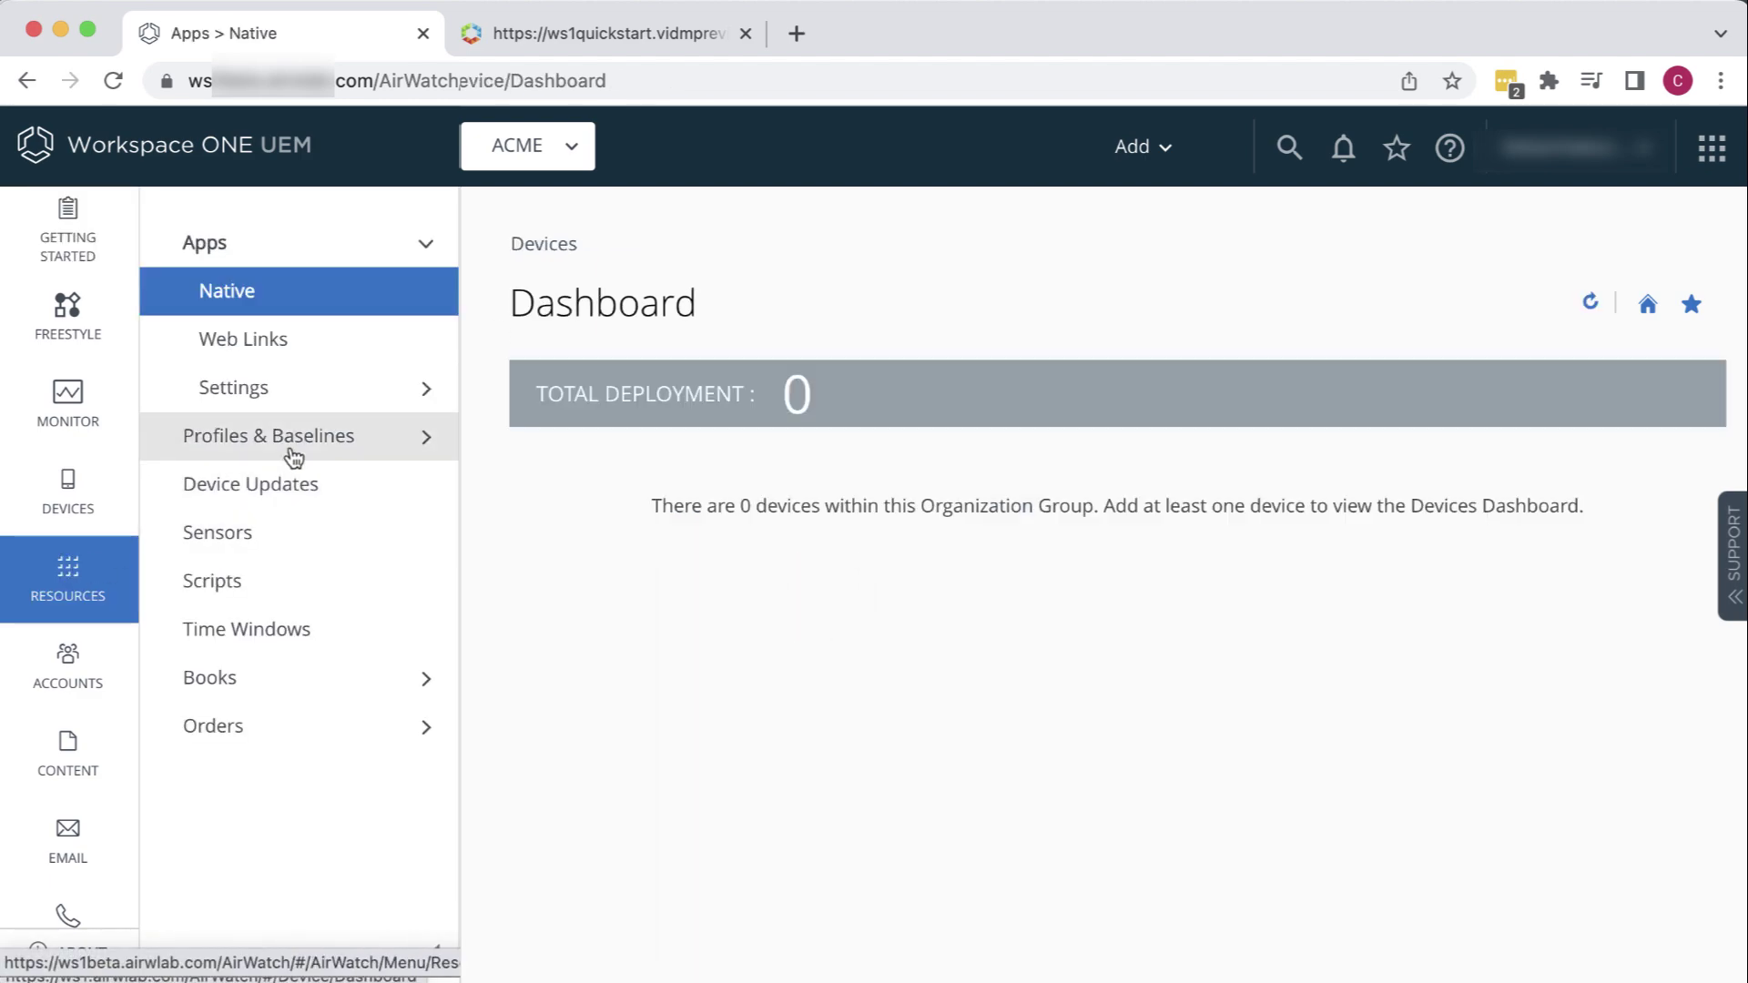
pyautogui.click(314, 440)
pyautogui.click(301, 489)
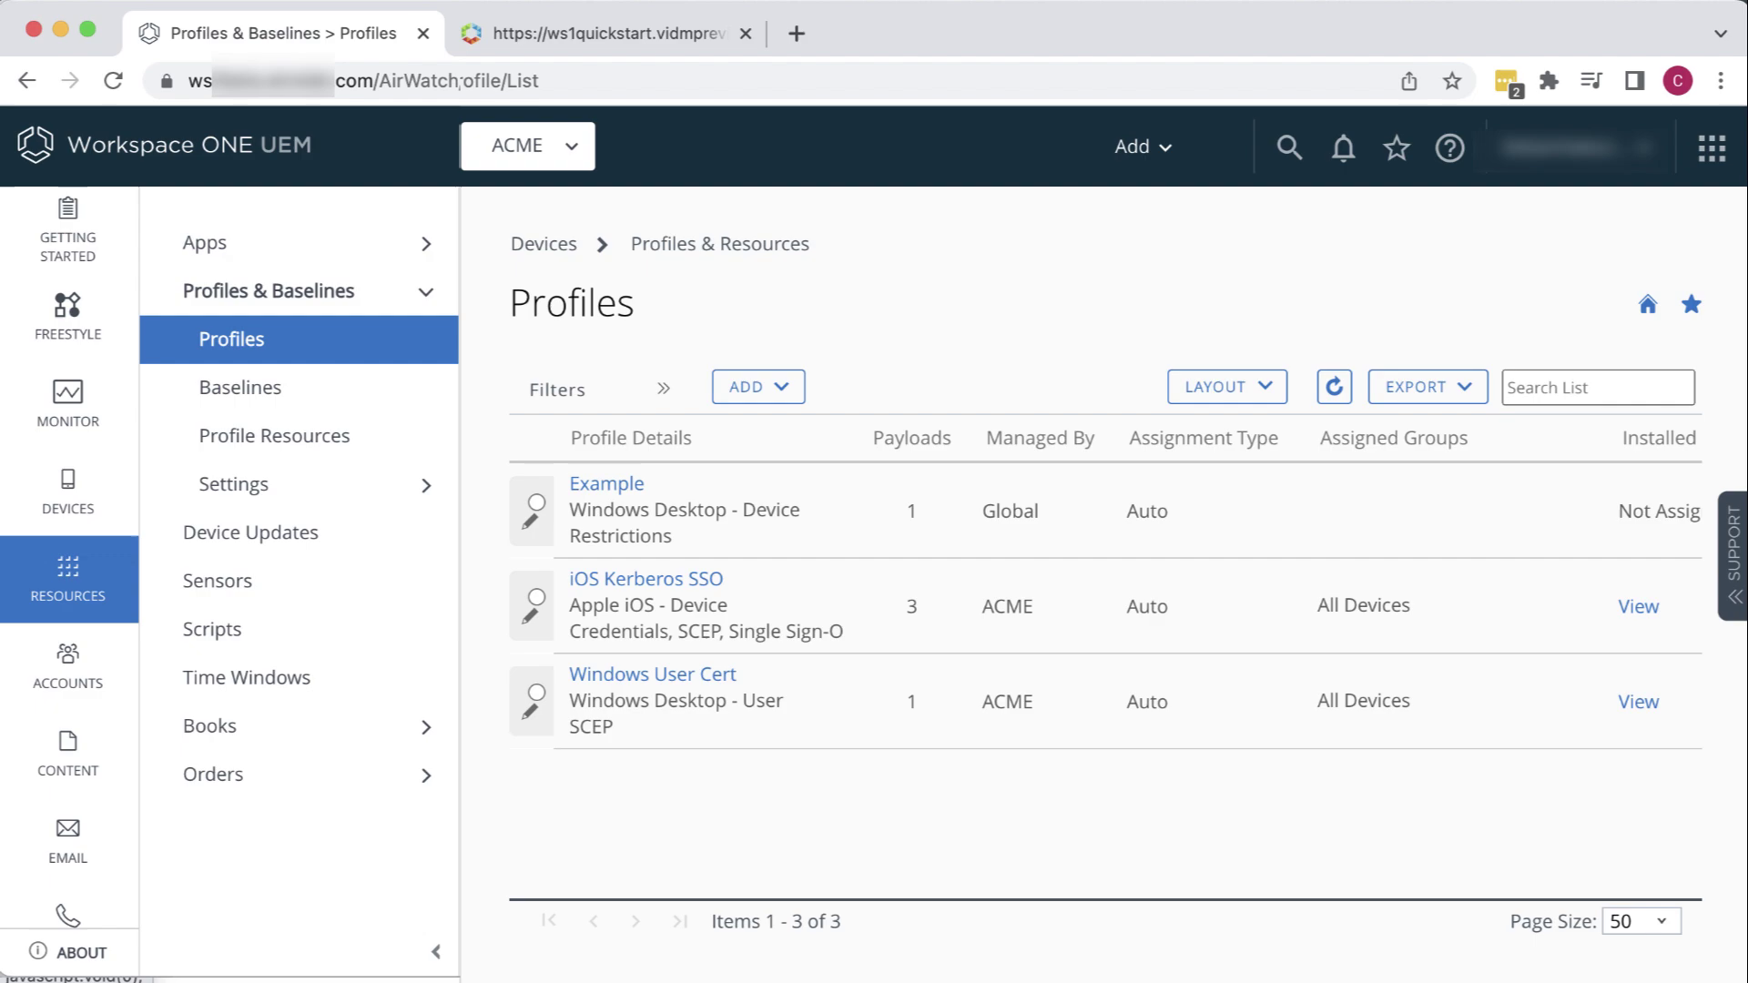
pyautogui.click(787, 407)
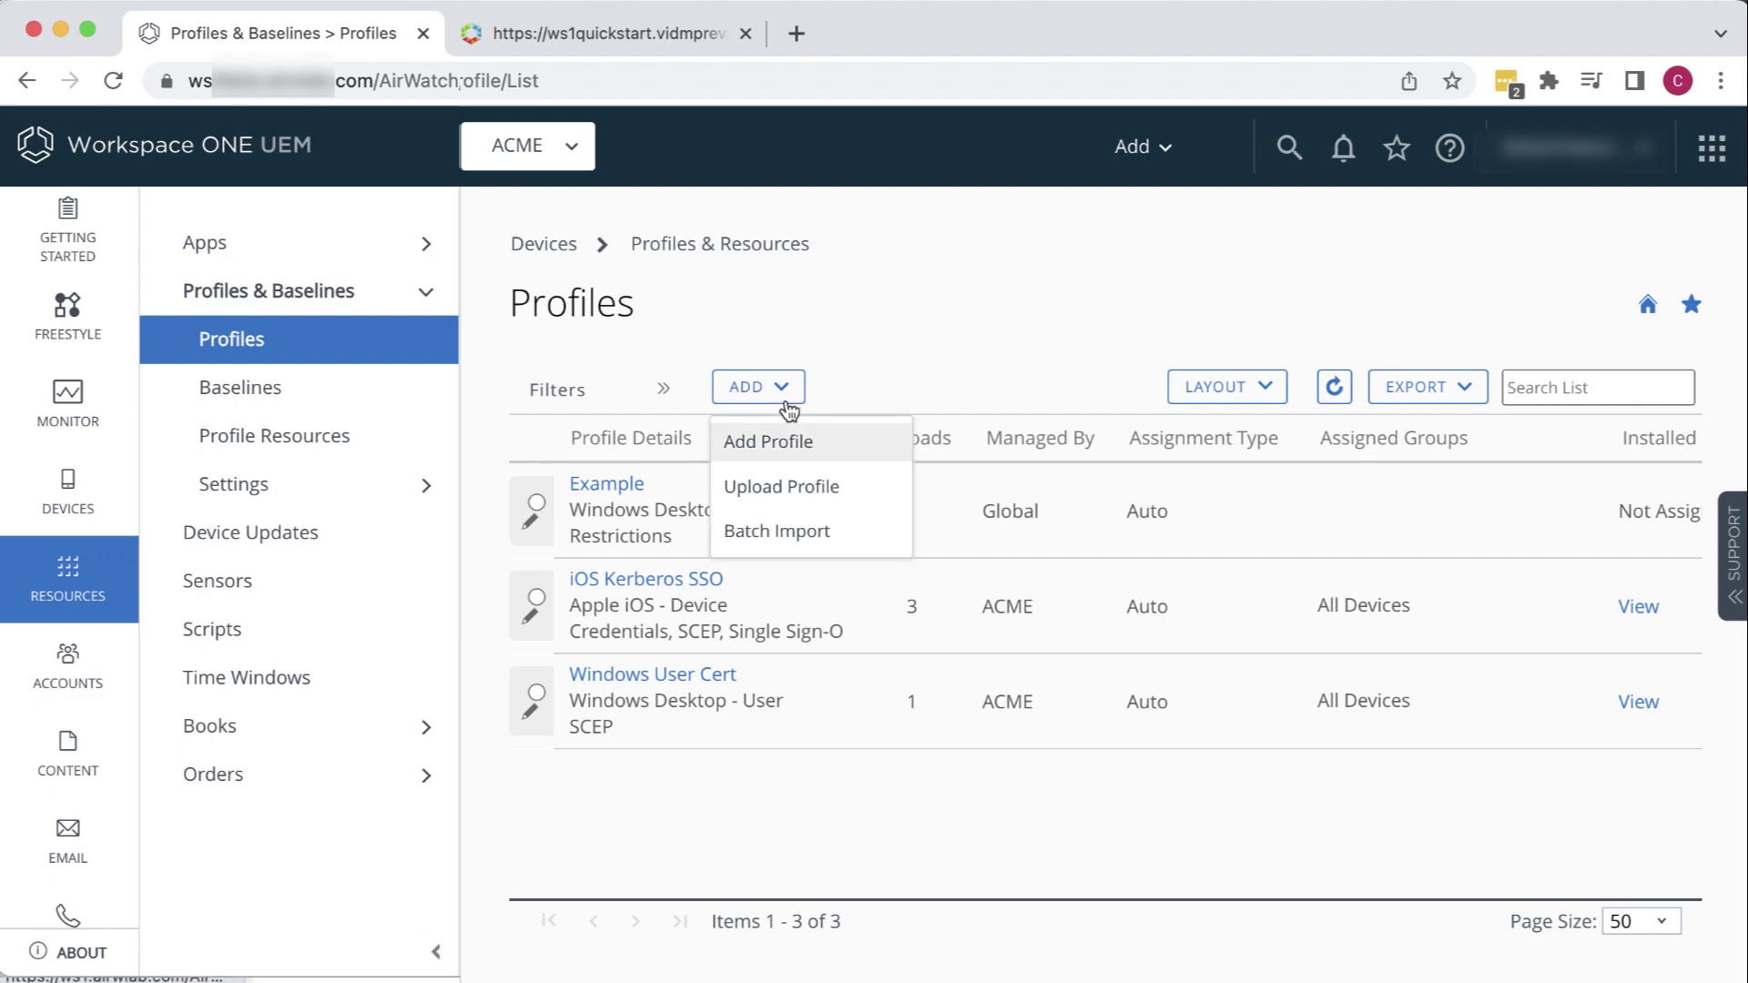
pyautogui.click(785, 402)
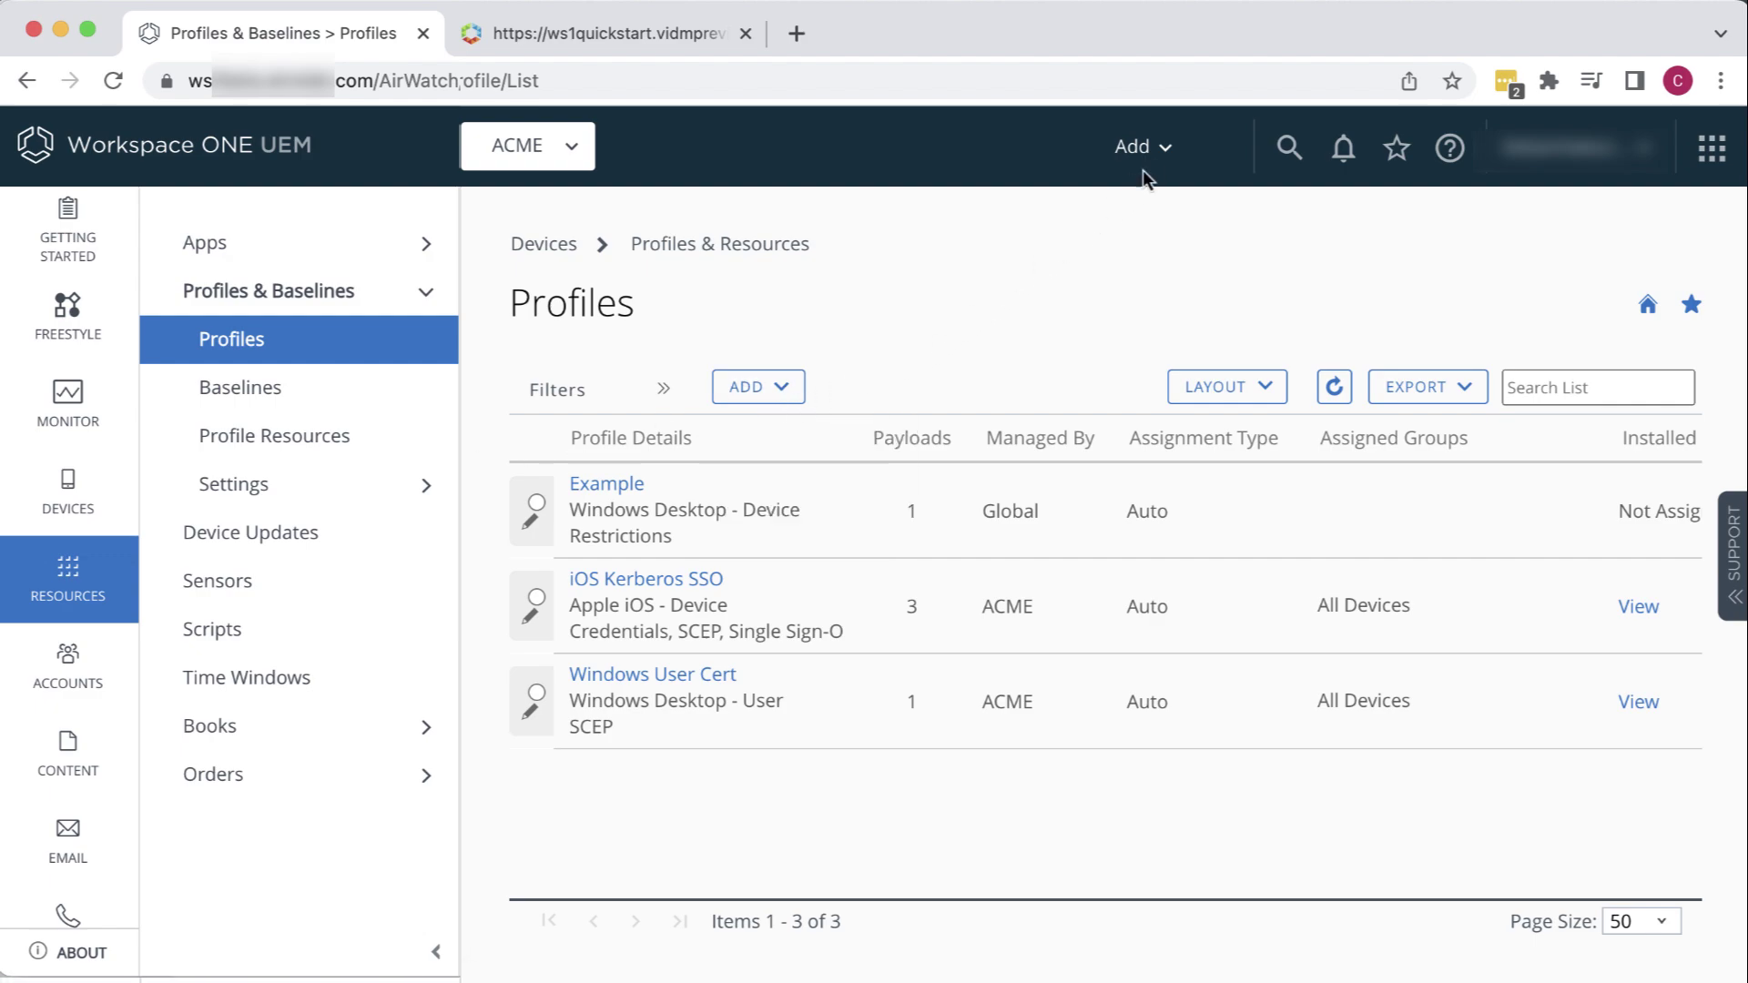
pyautogui.click(1164, 150)
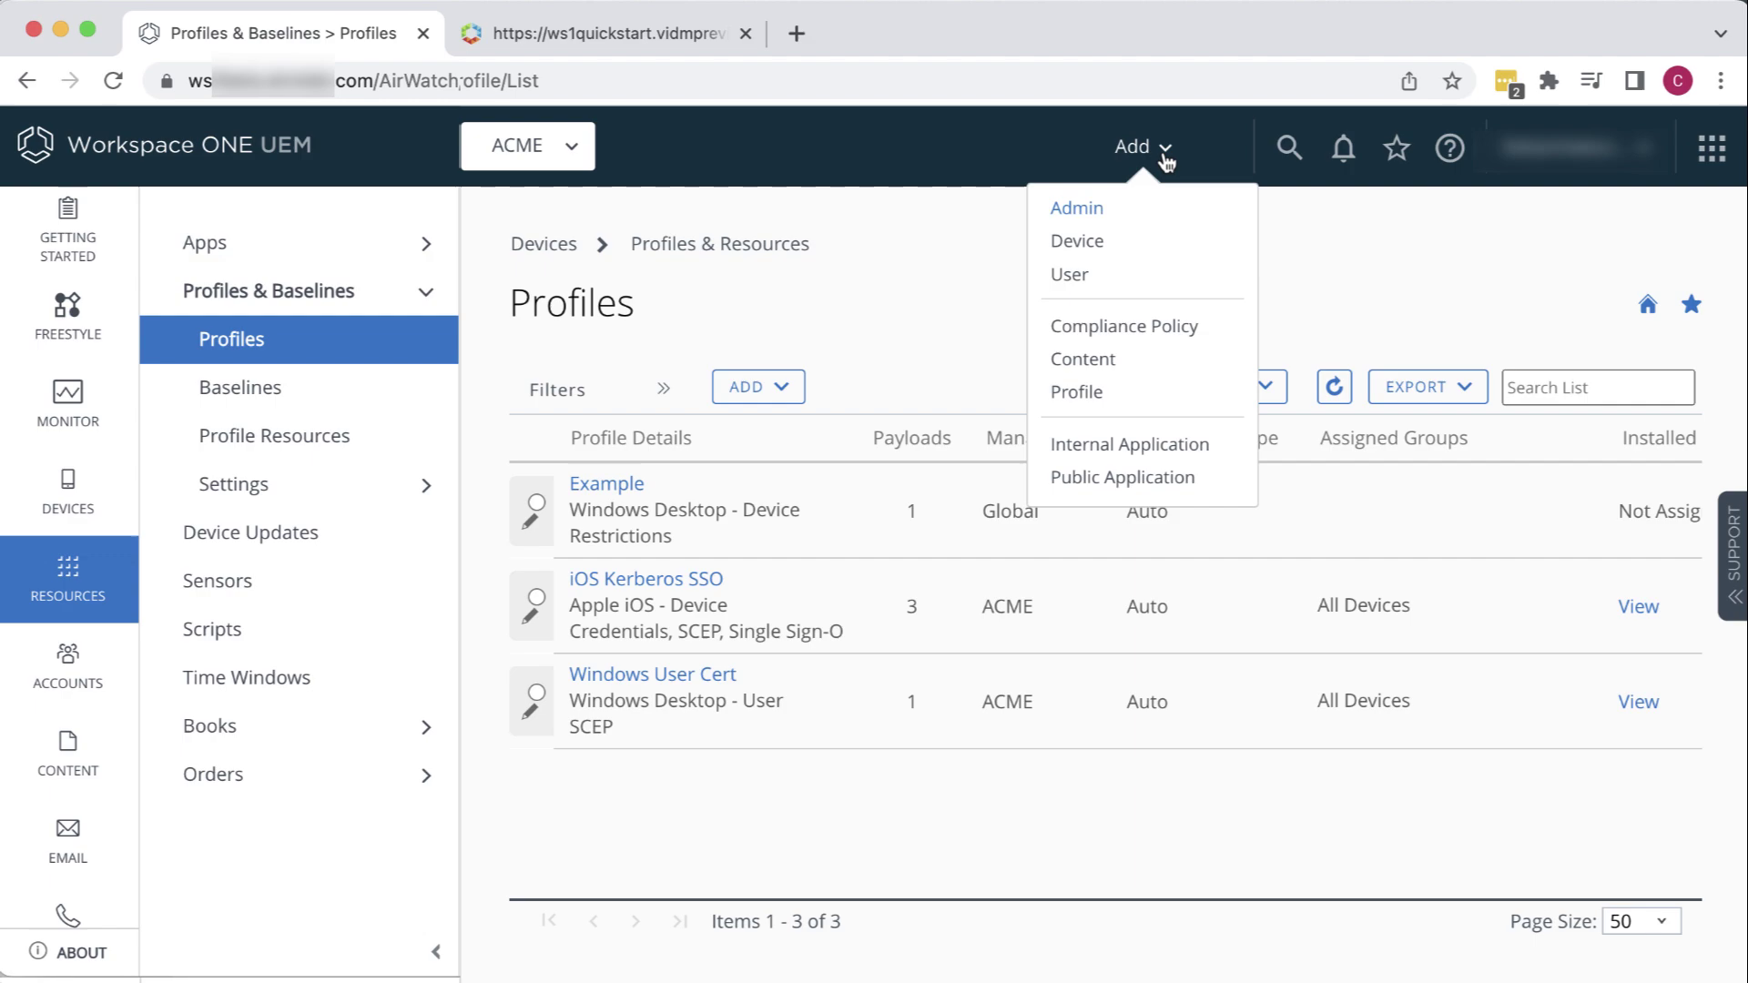
pyautogui.click(1093, 396)
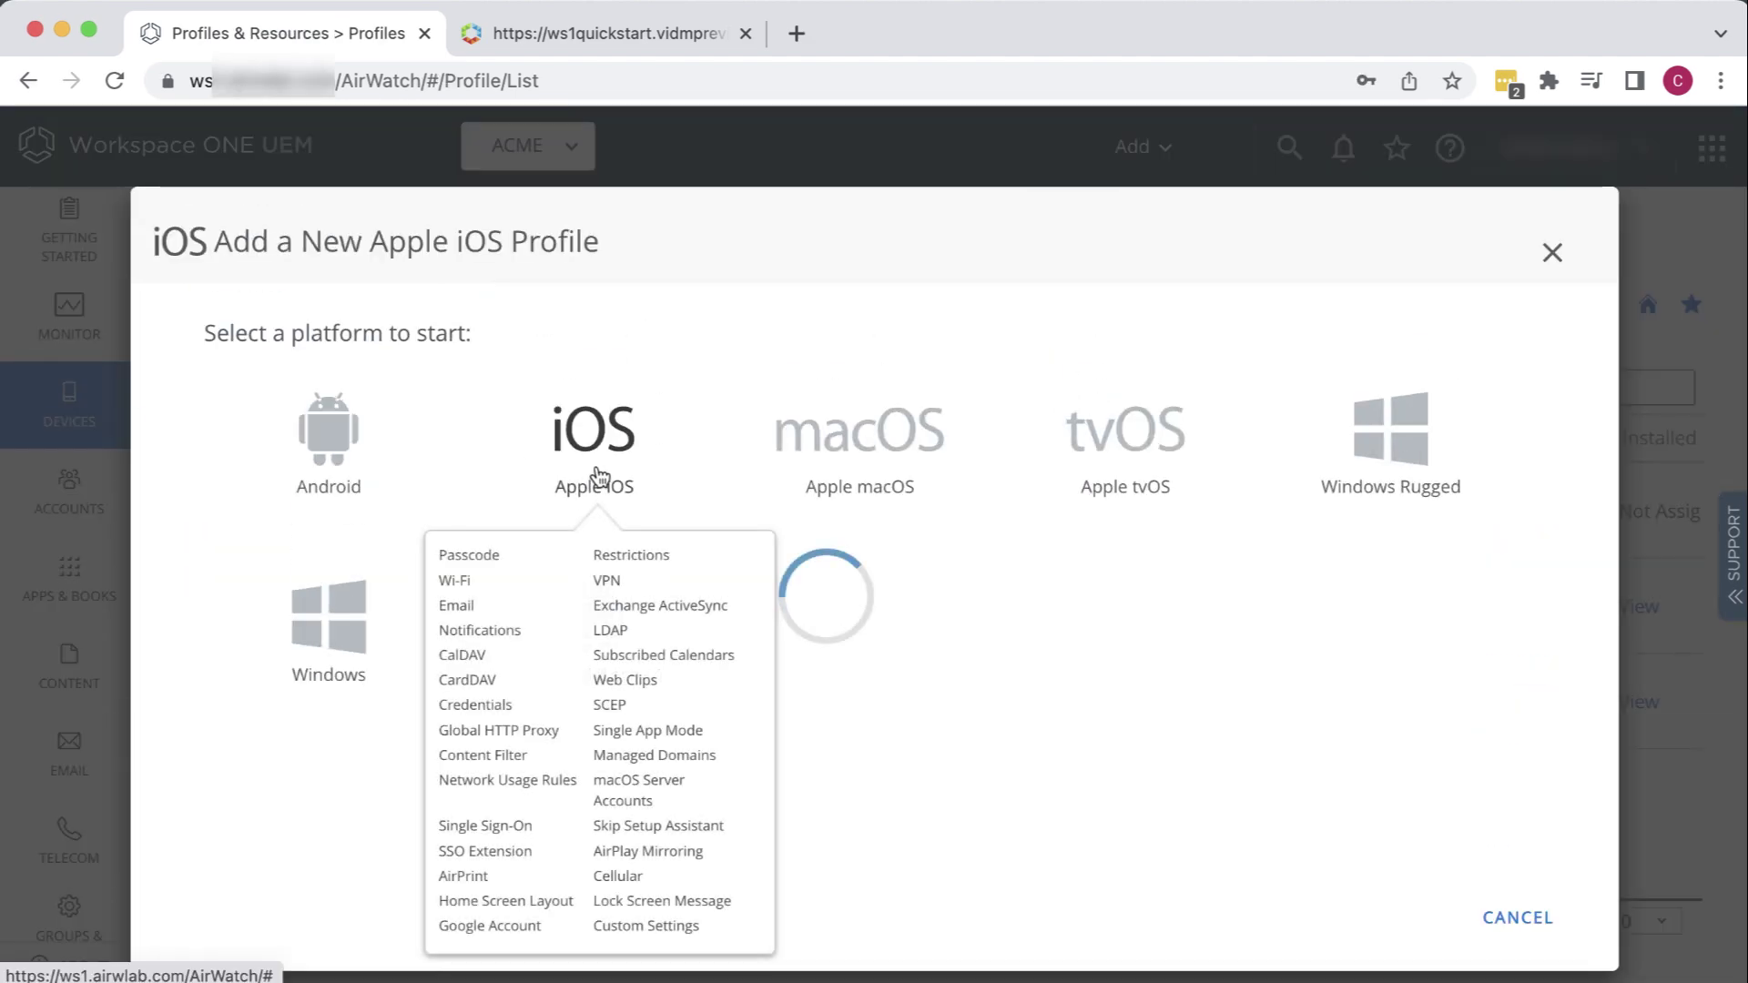
# Step: Create an iOS device profile named 'iOS Passcode Profile', assigned to the All Devices (ACME) smart group
pyautogui.click(598, 475)
pyautogui.click(550, 435)
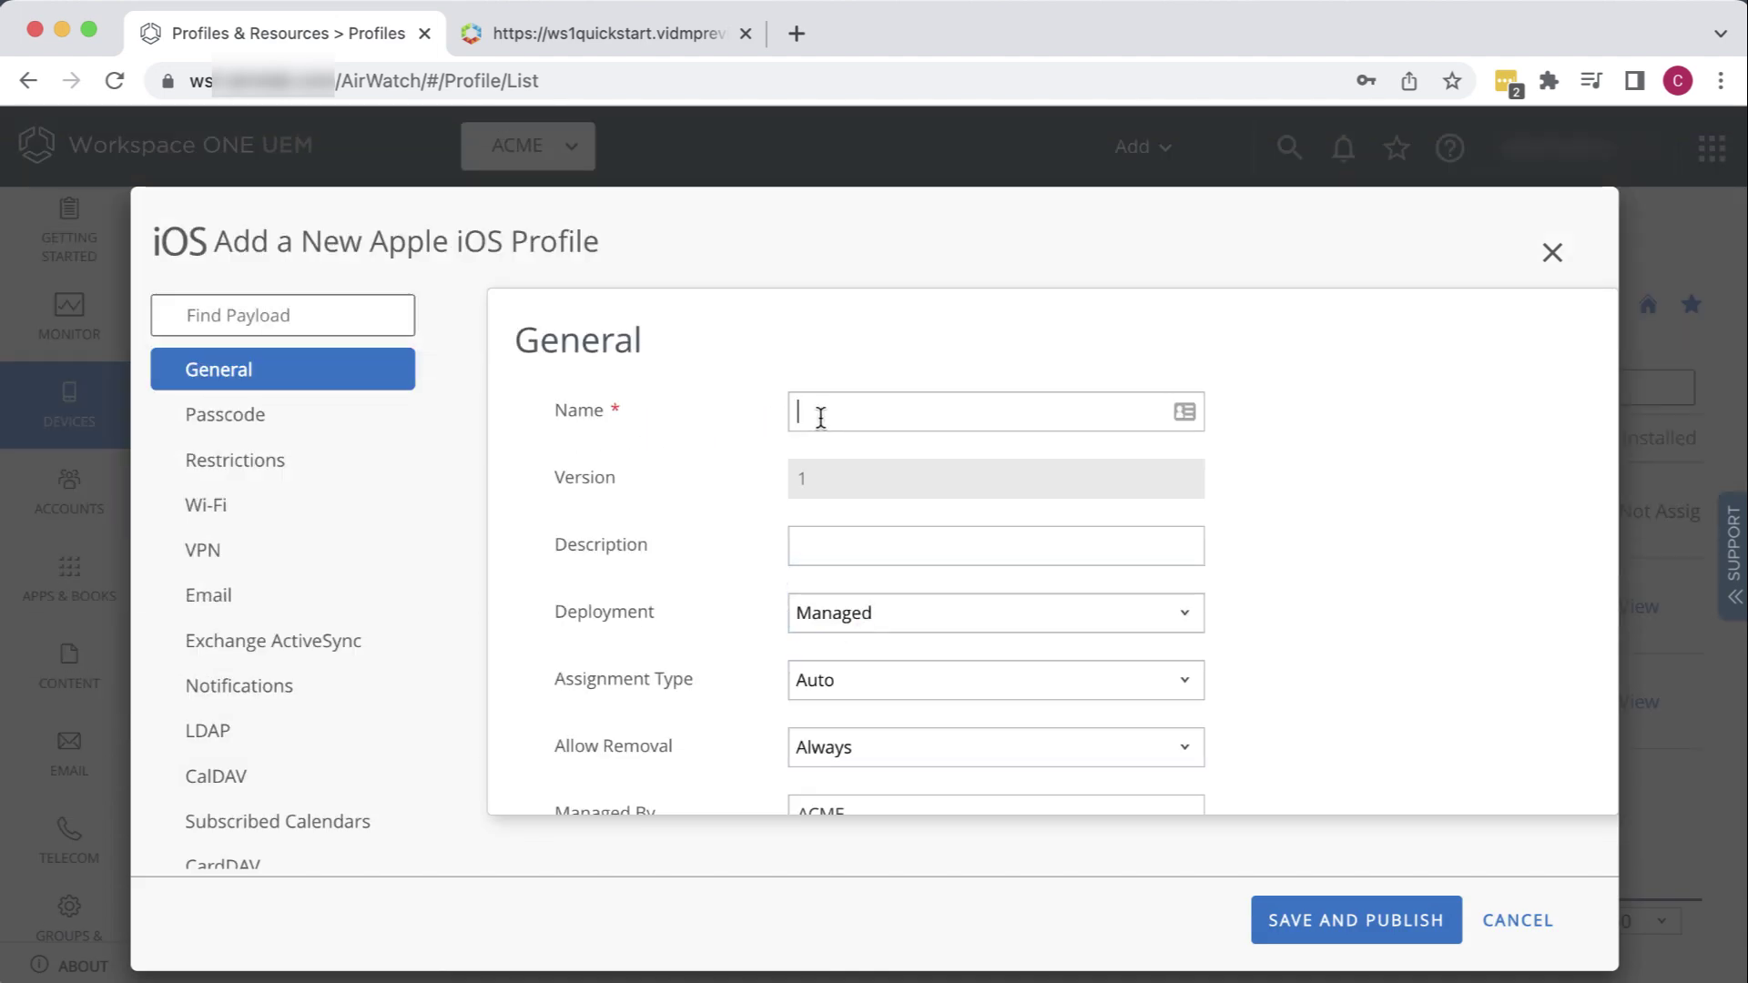
pyautogui.write('iOS Passcode')
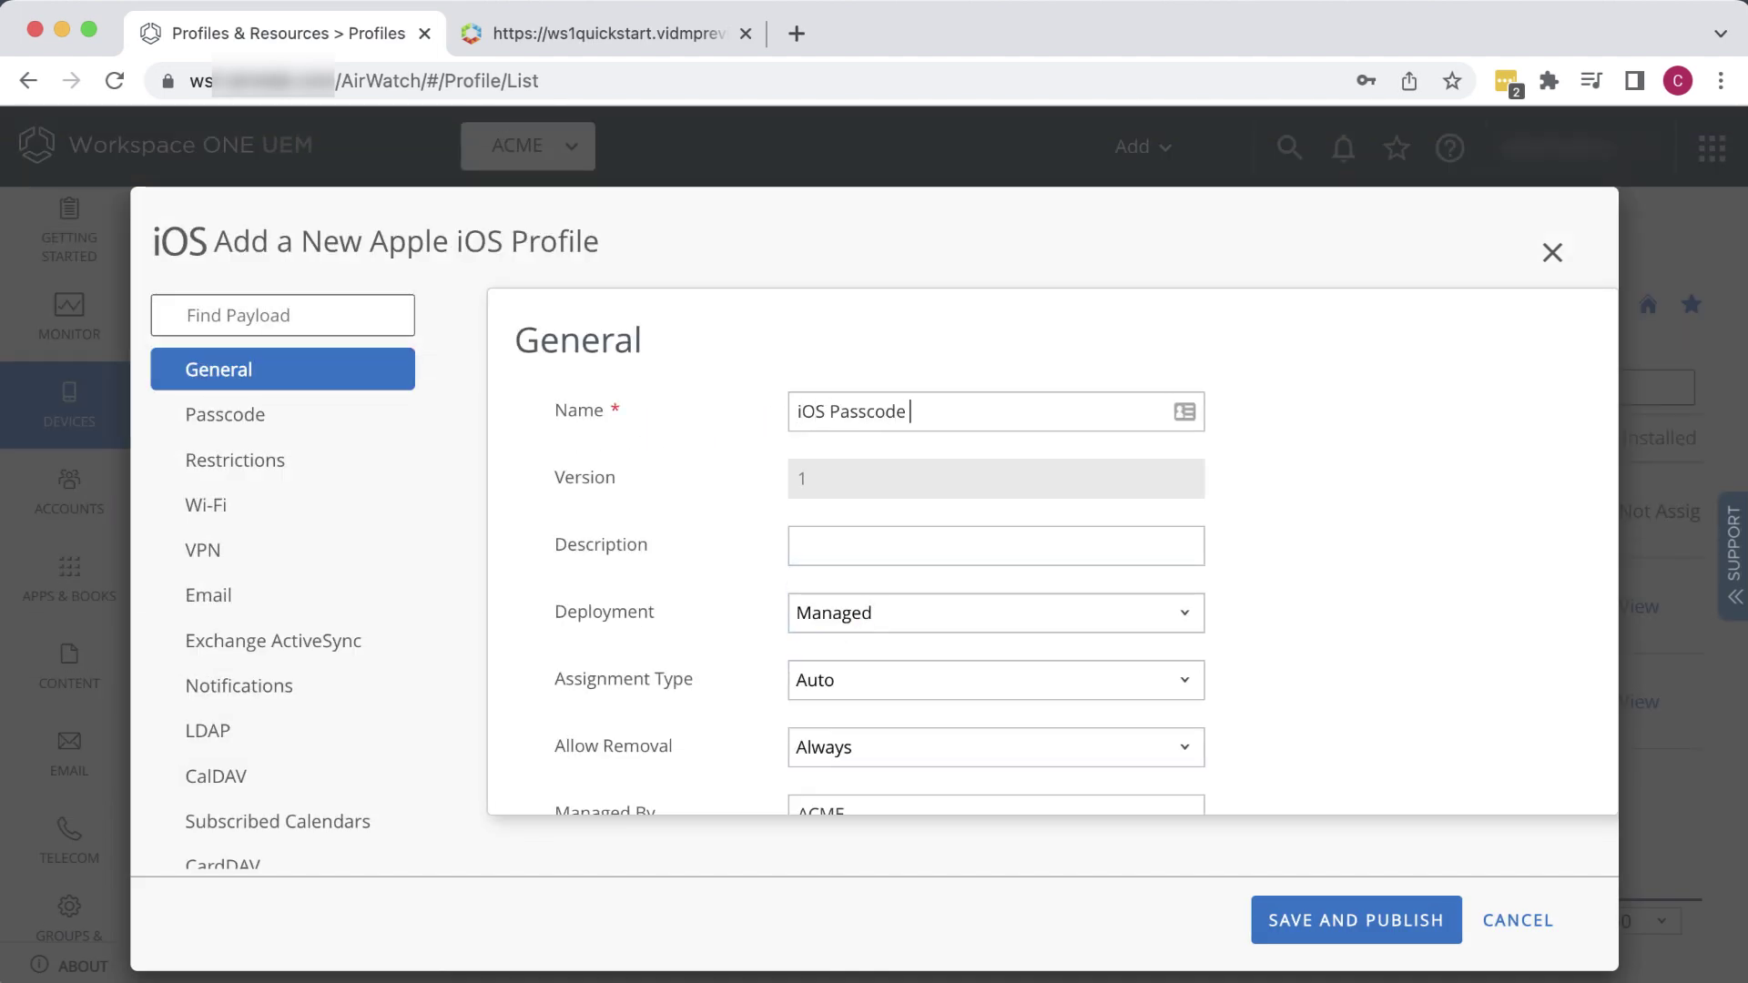
pyautogui.write(' Profile')
pyautogui.scroll(-3, 1257, 678)
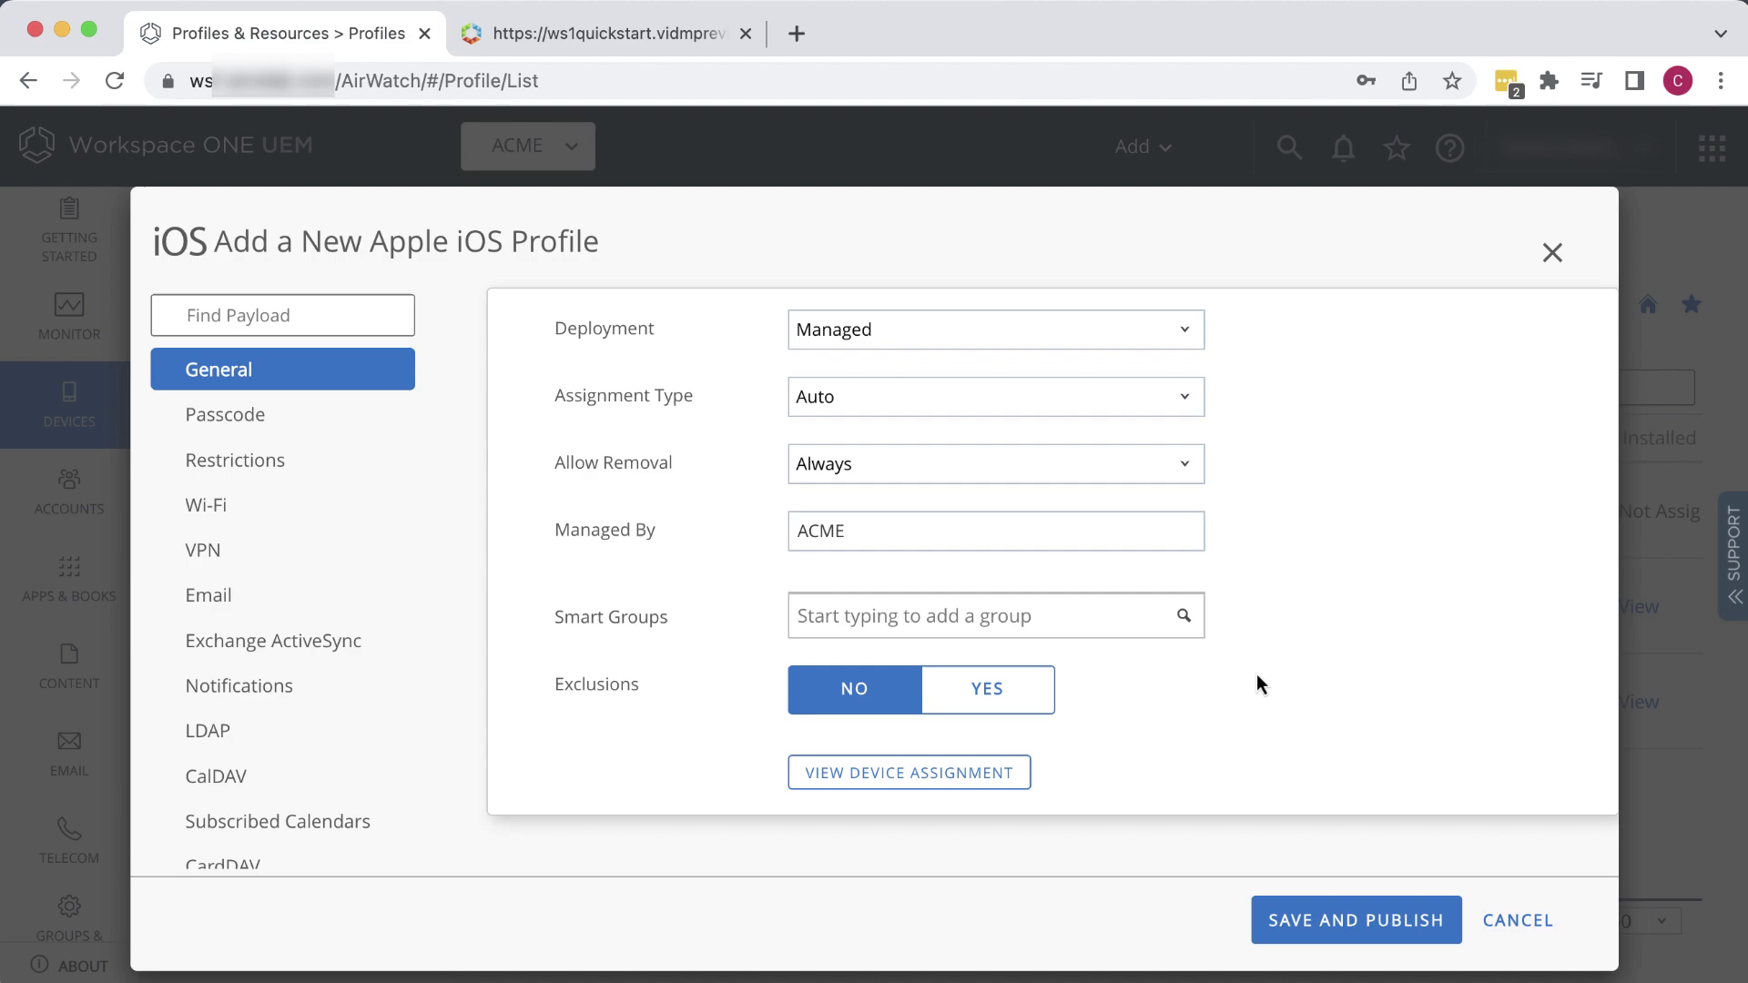
pyautogui.click(826, 610)
pyautogui.write('all d')
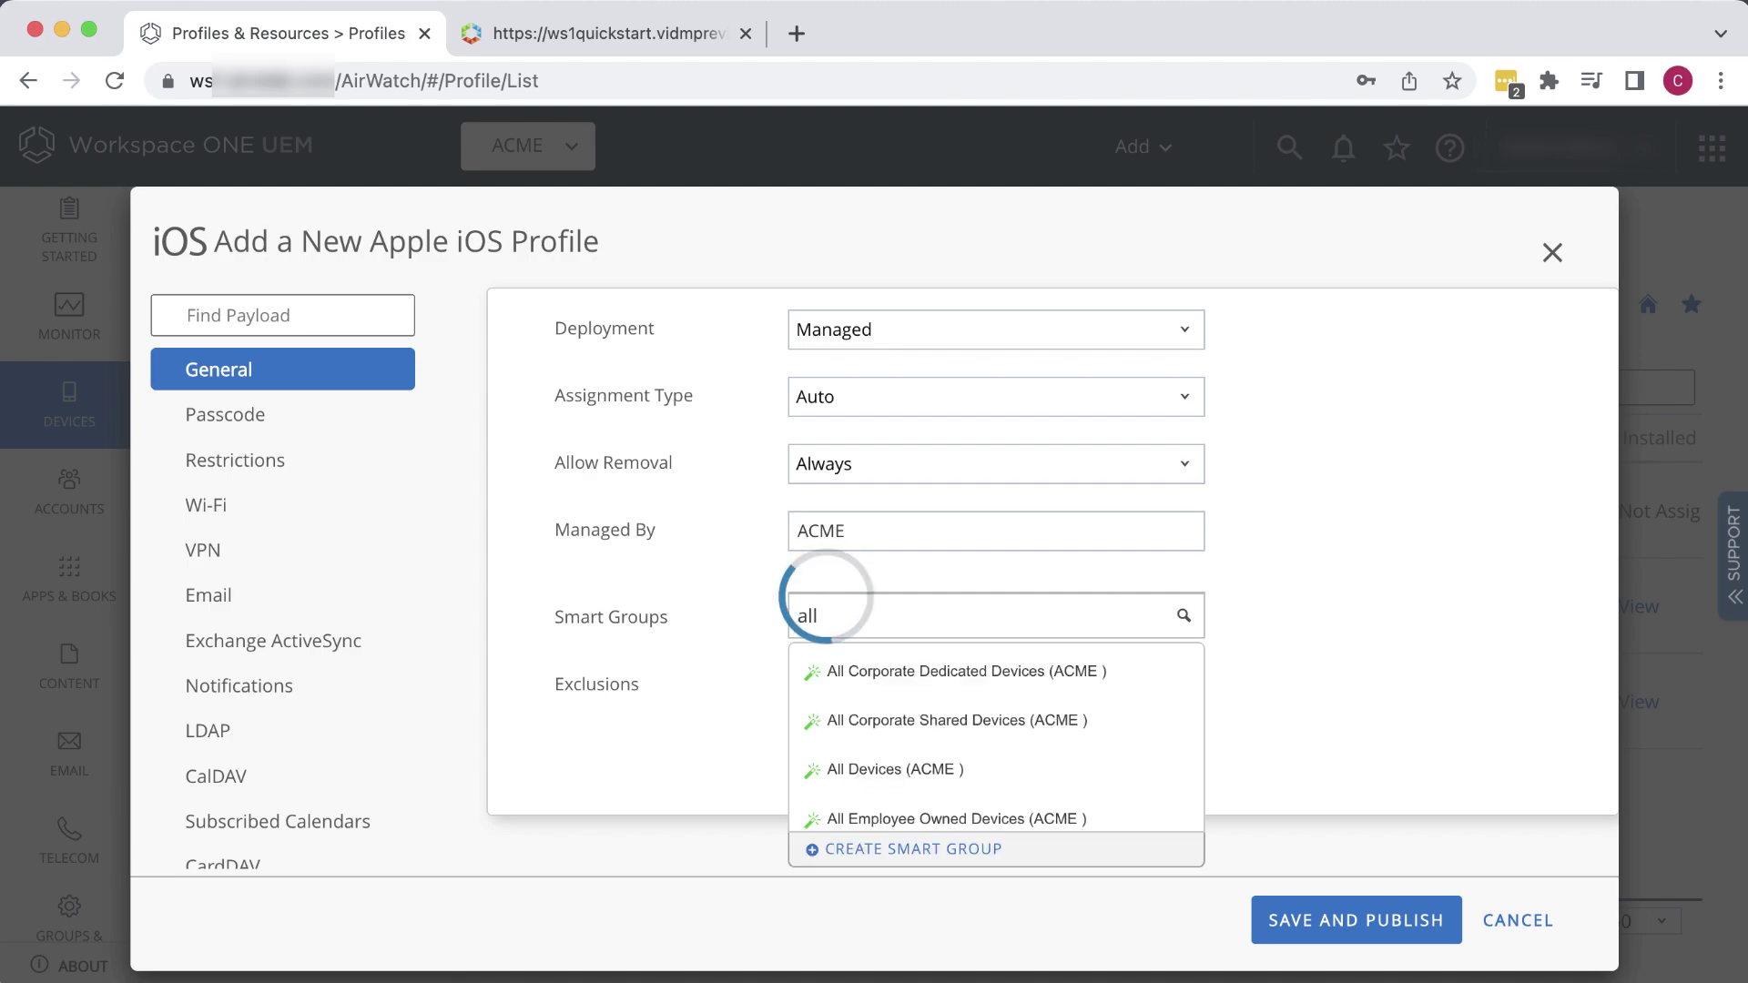
pyautogui.click(888, 671)
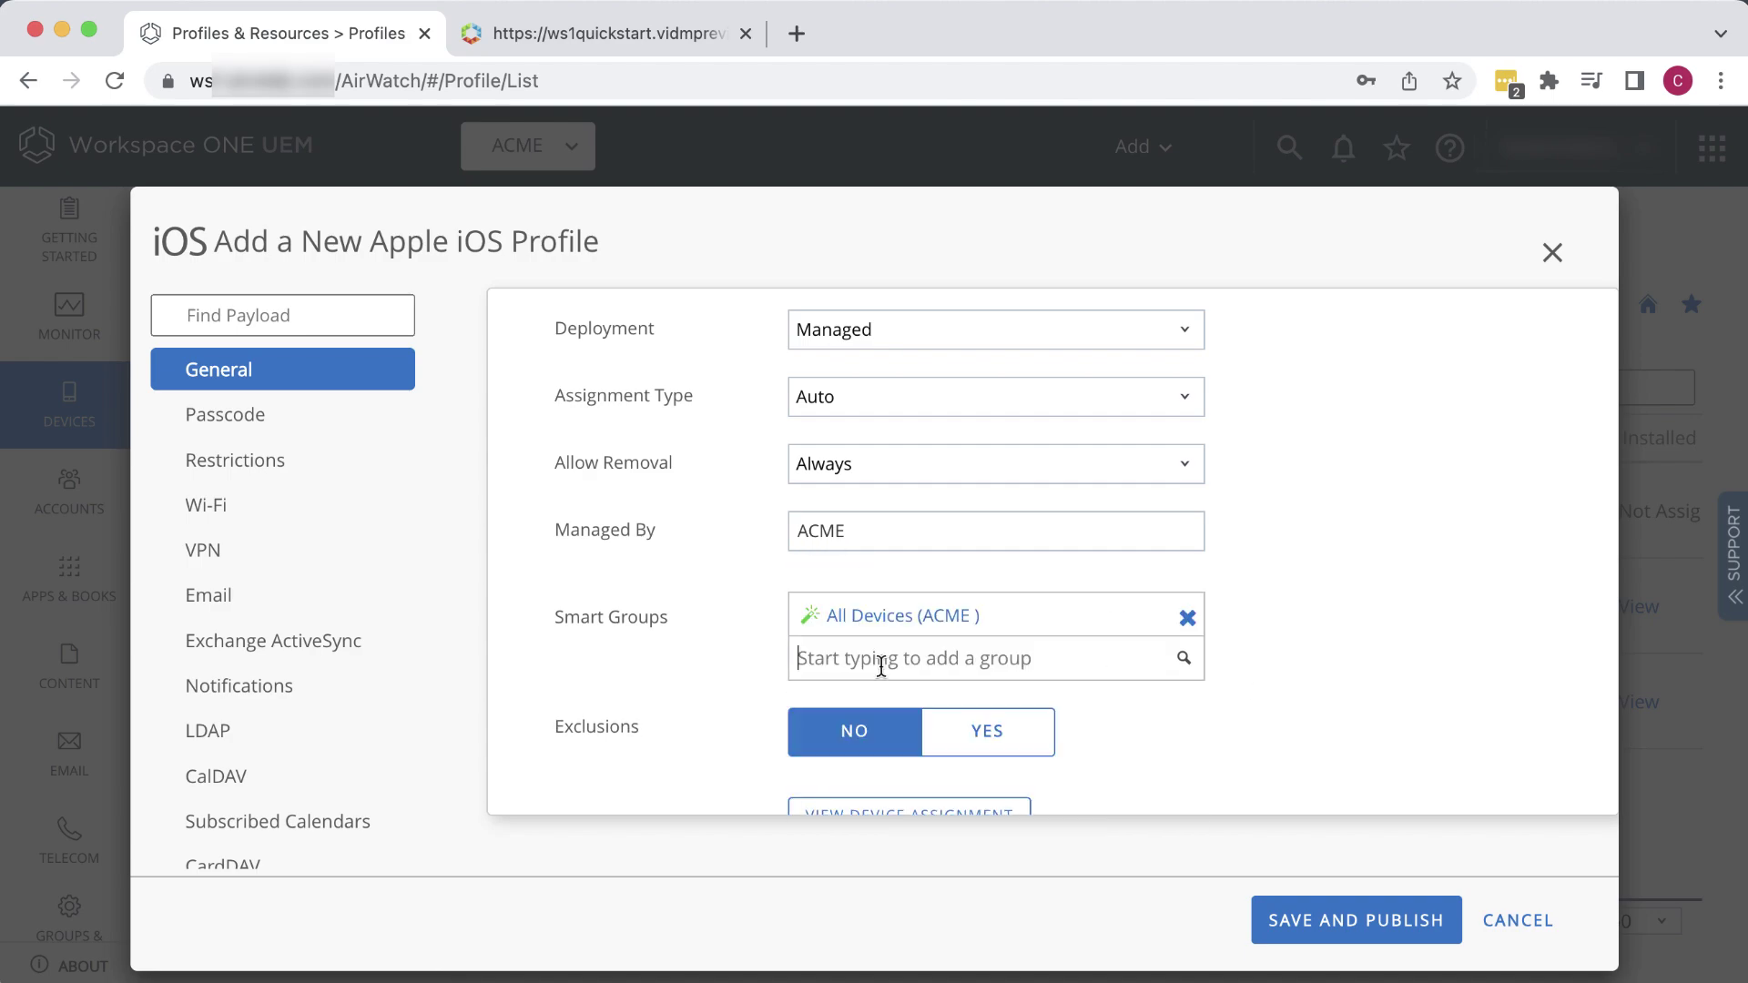
pyautogui.scroll(-5, 1346, 751)
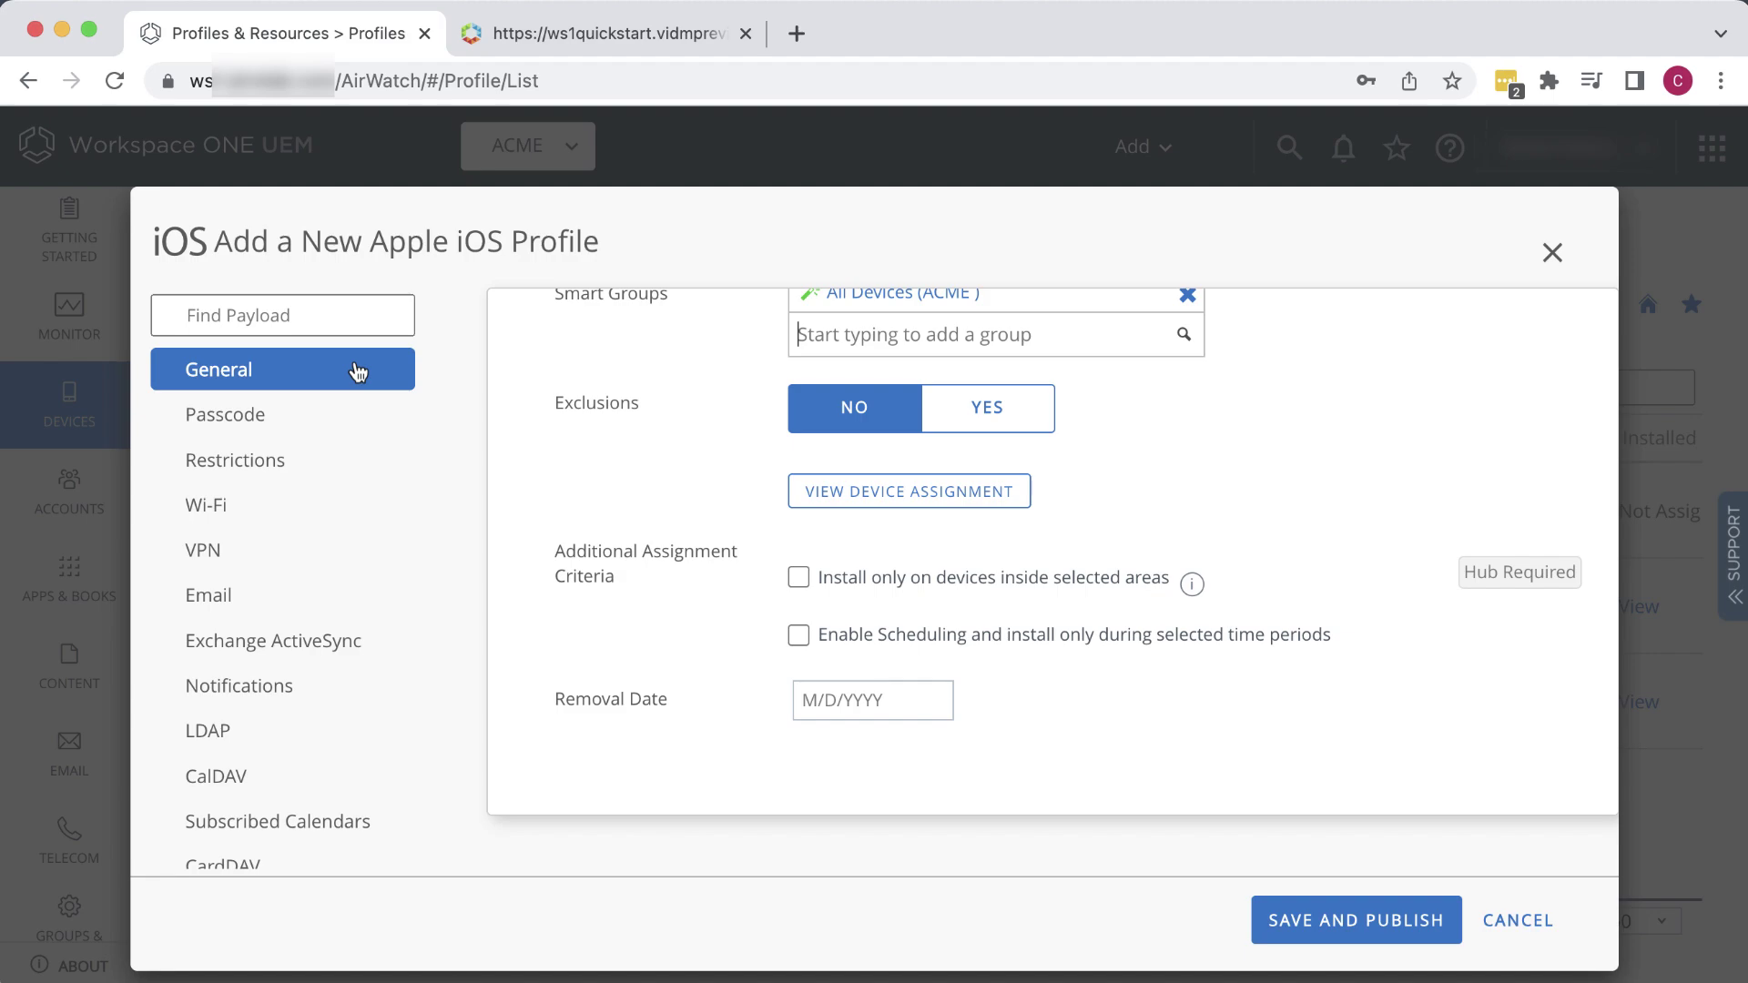
# Step: Add a Passcode payload requiring a device passcode with minimum passcode length 4
pyautogui.click(235, 419)
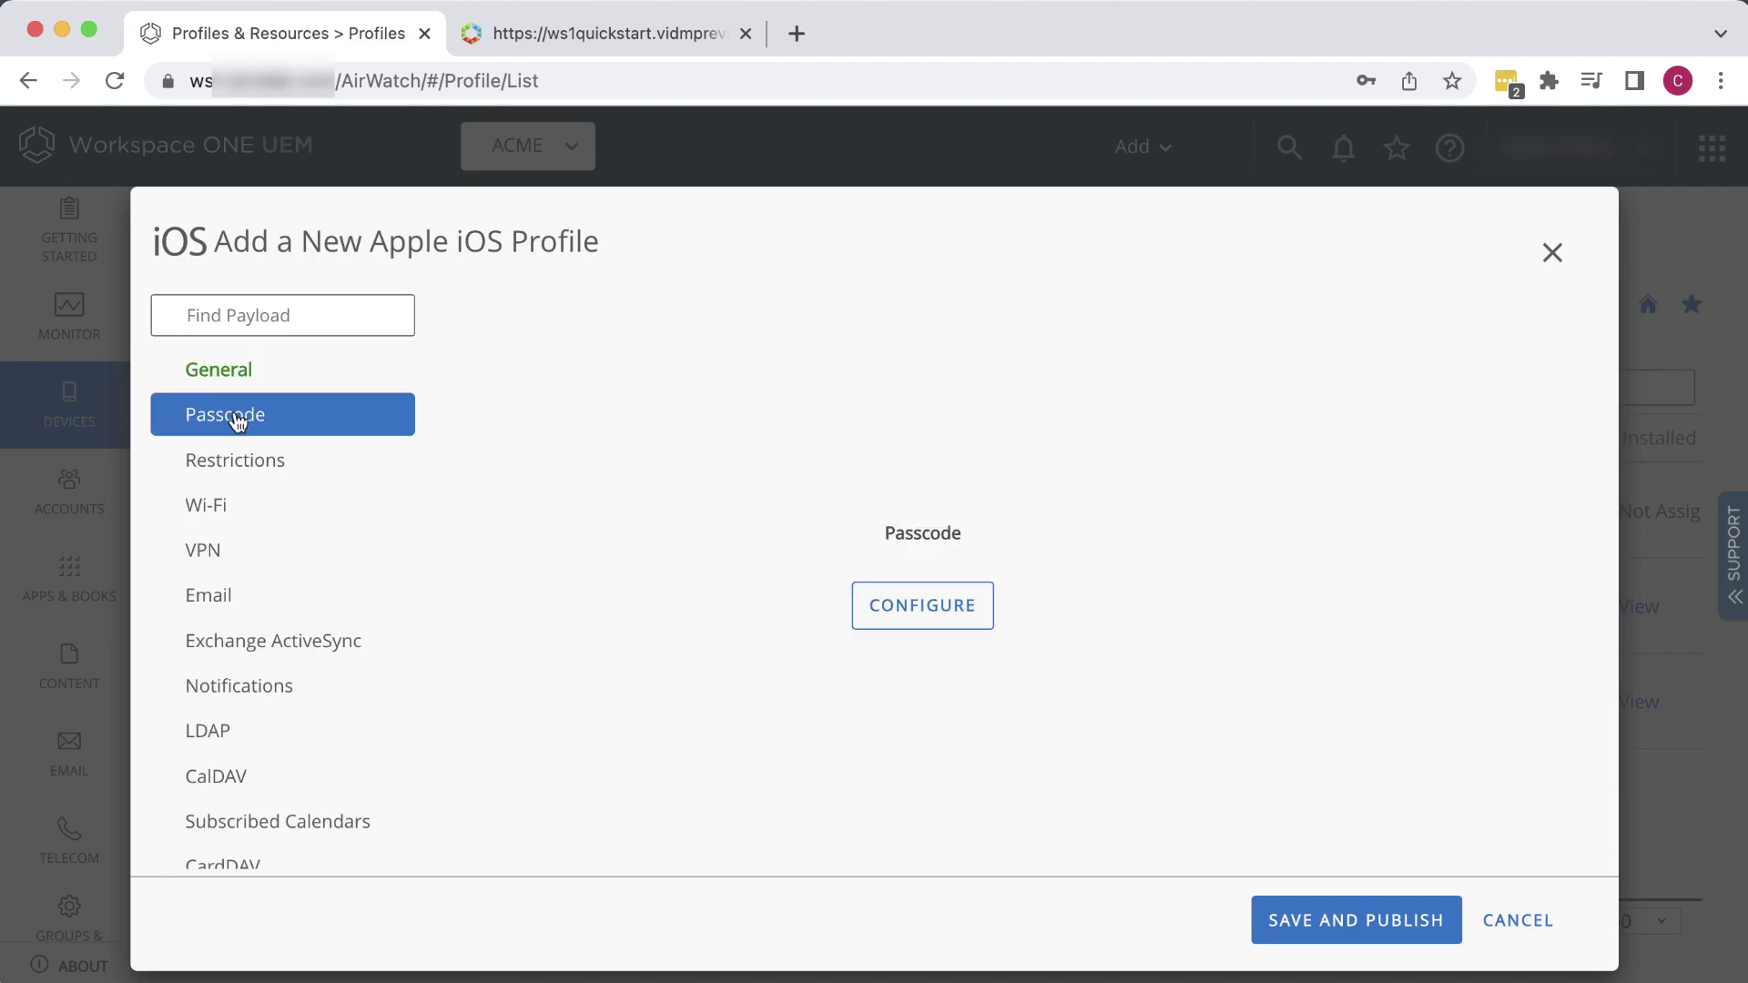
pyautogui.click(912, 602)
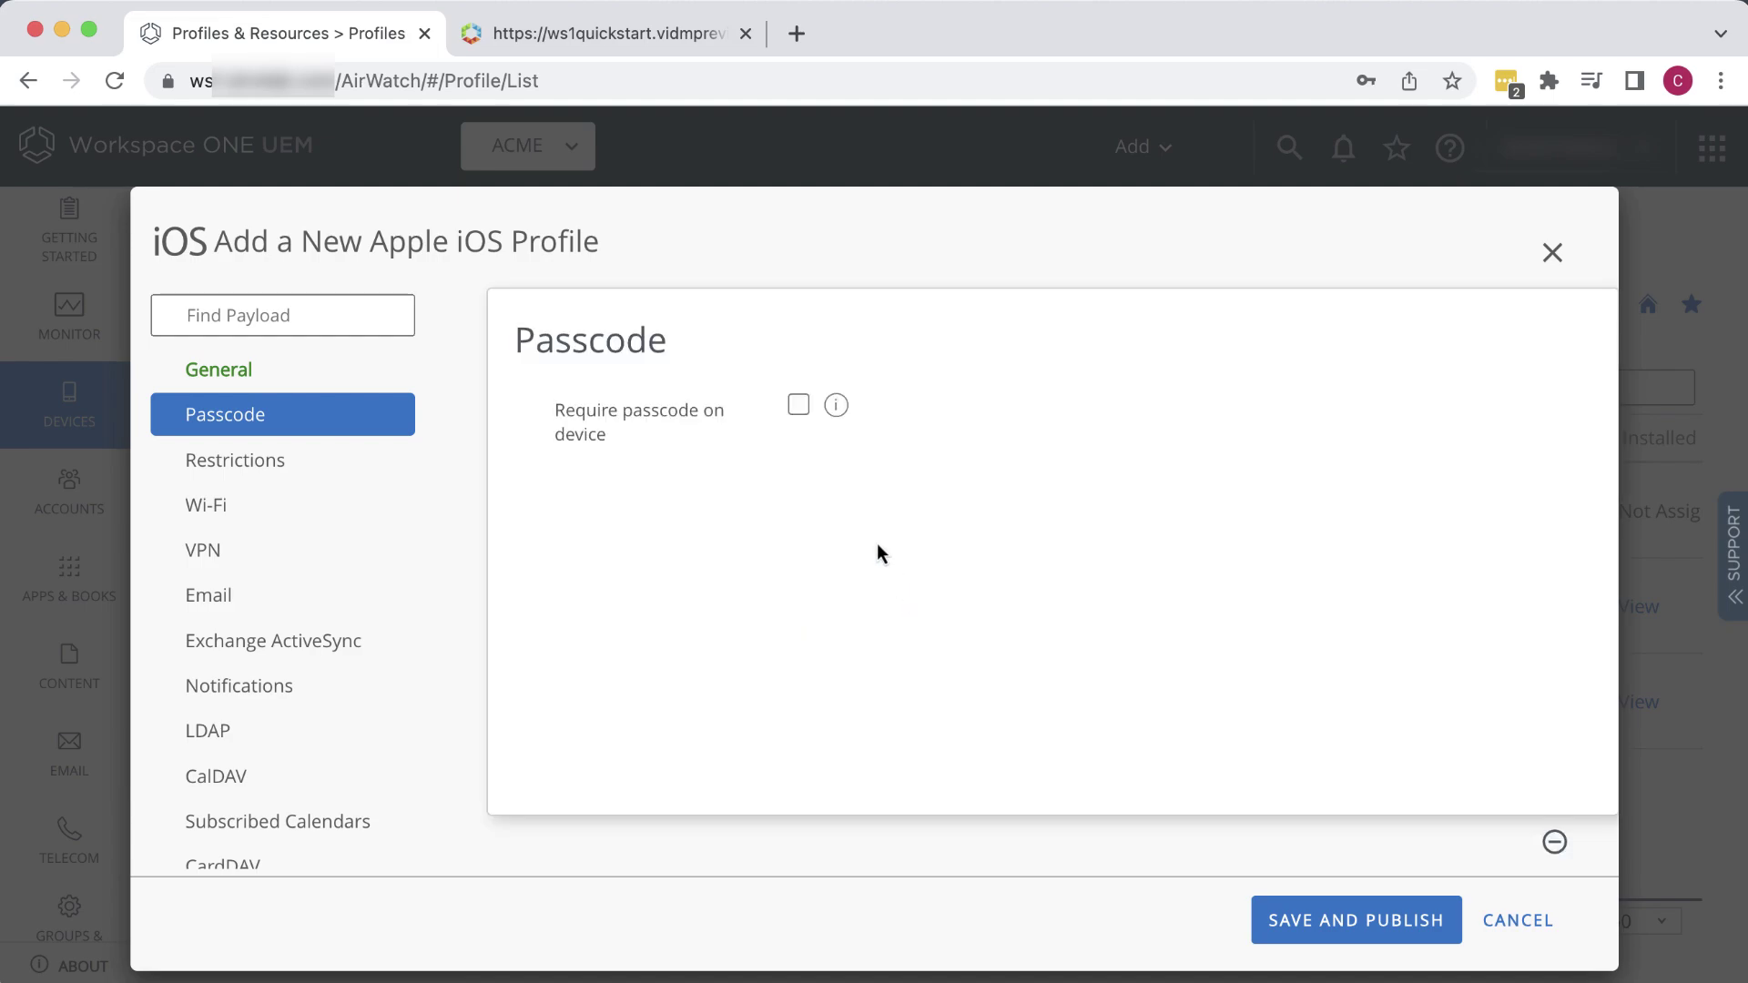
pyautogui.click(799, 406)
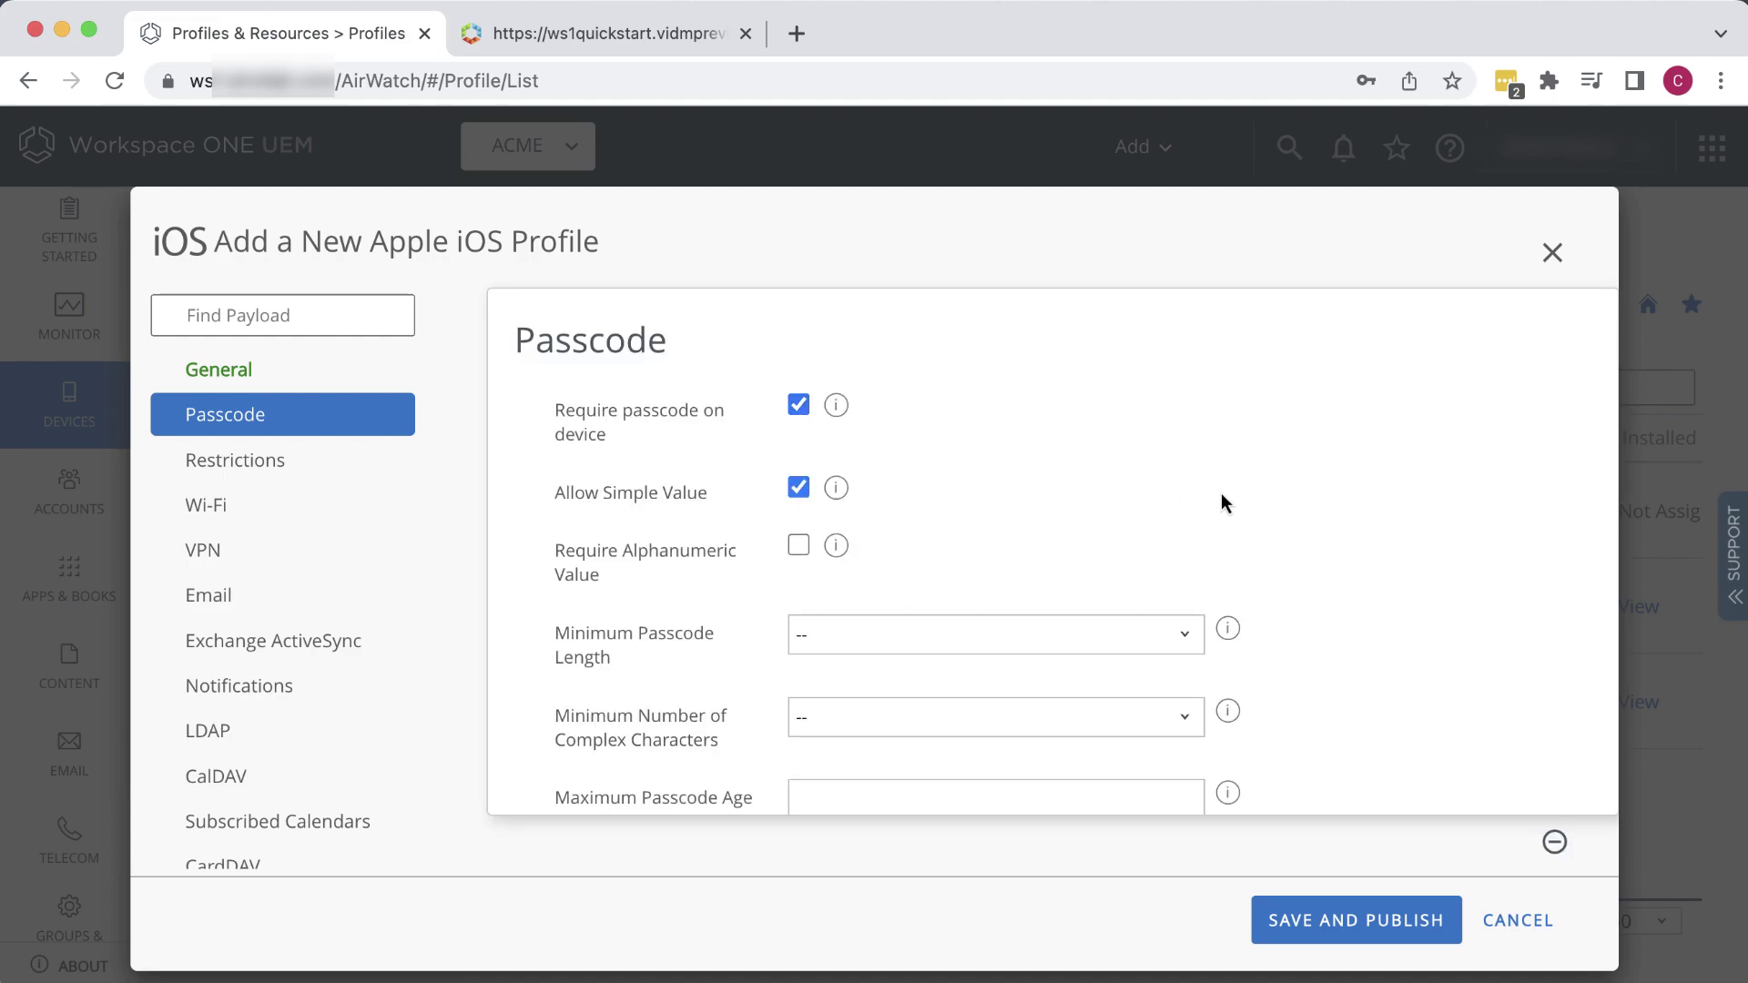
pyautogui.scroll(-3, 1293, 507)
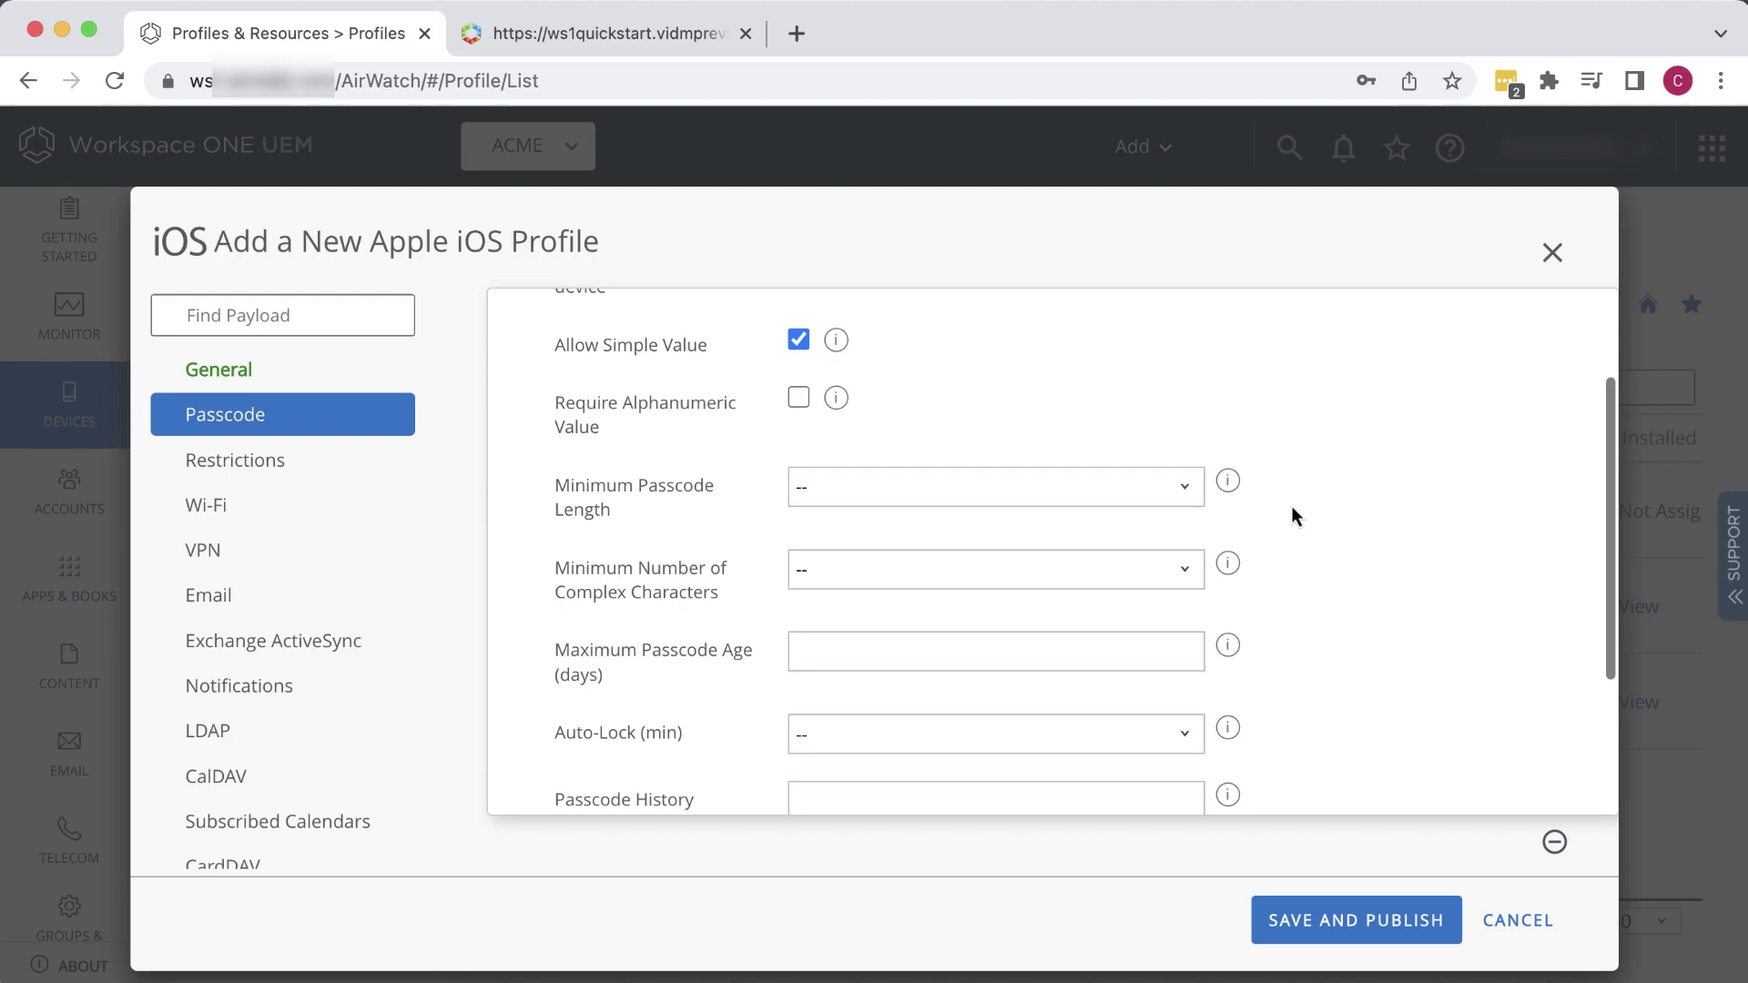
pyautogui.scroll(-3, 1293, 508)
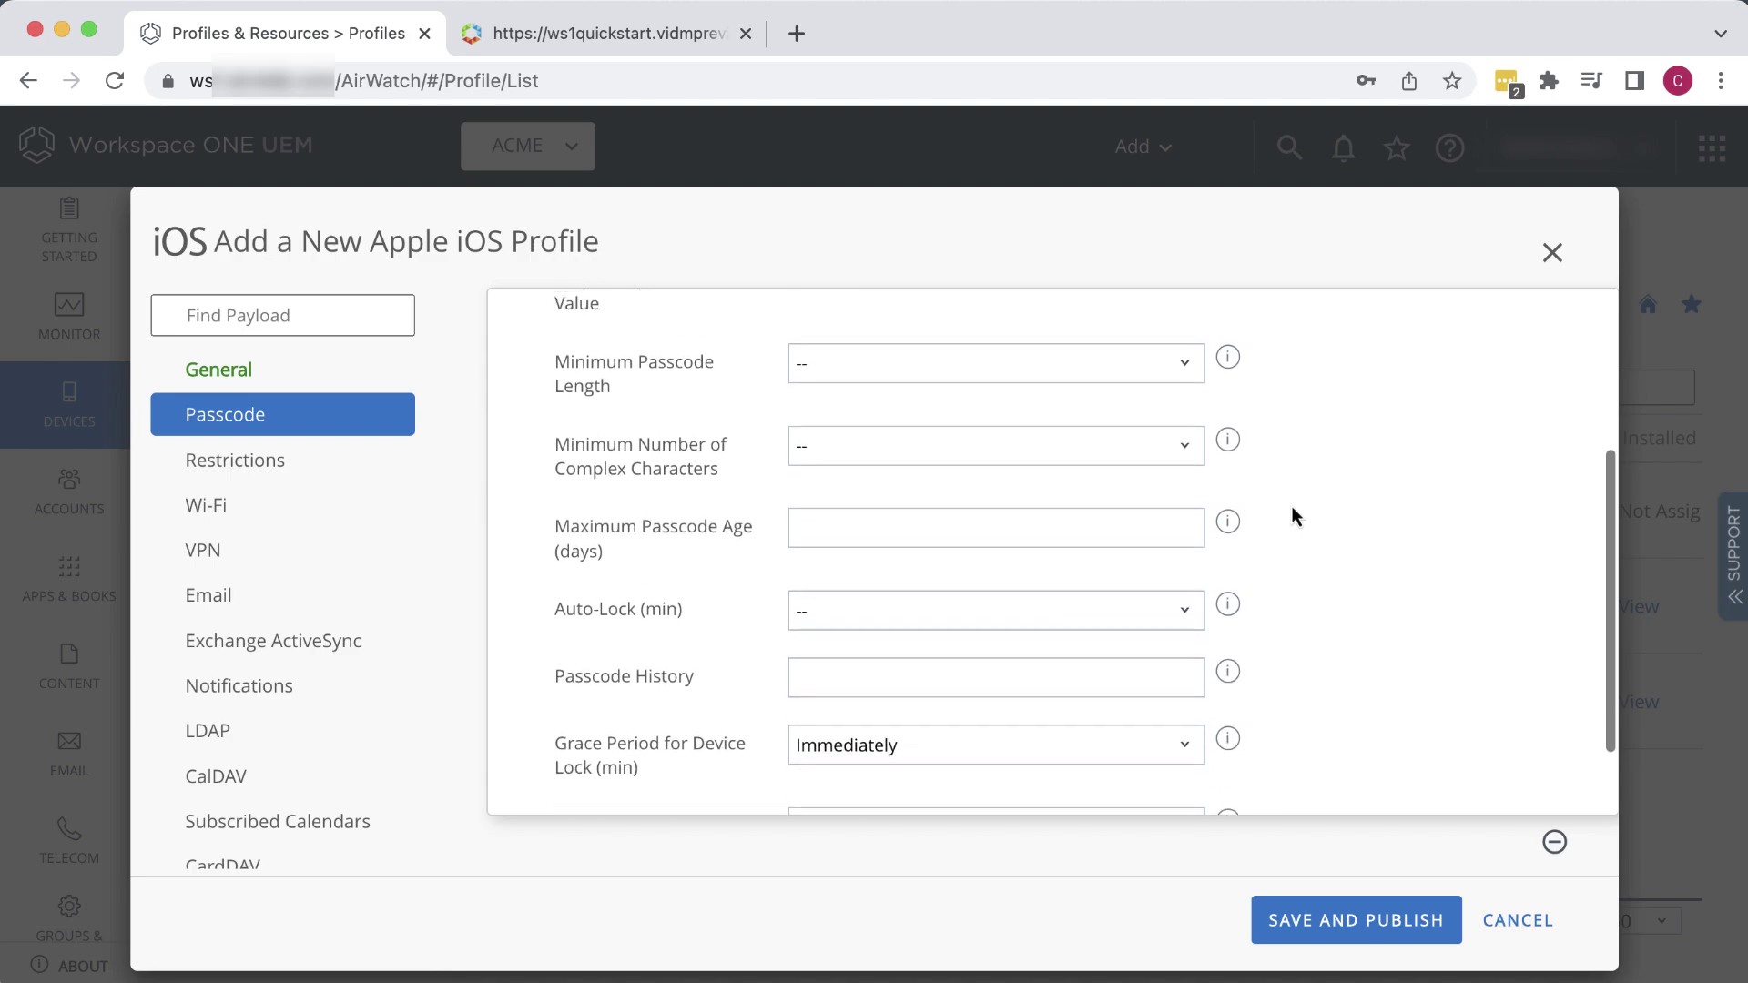
pyautogui.click(959, 361)
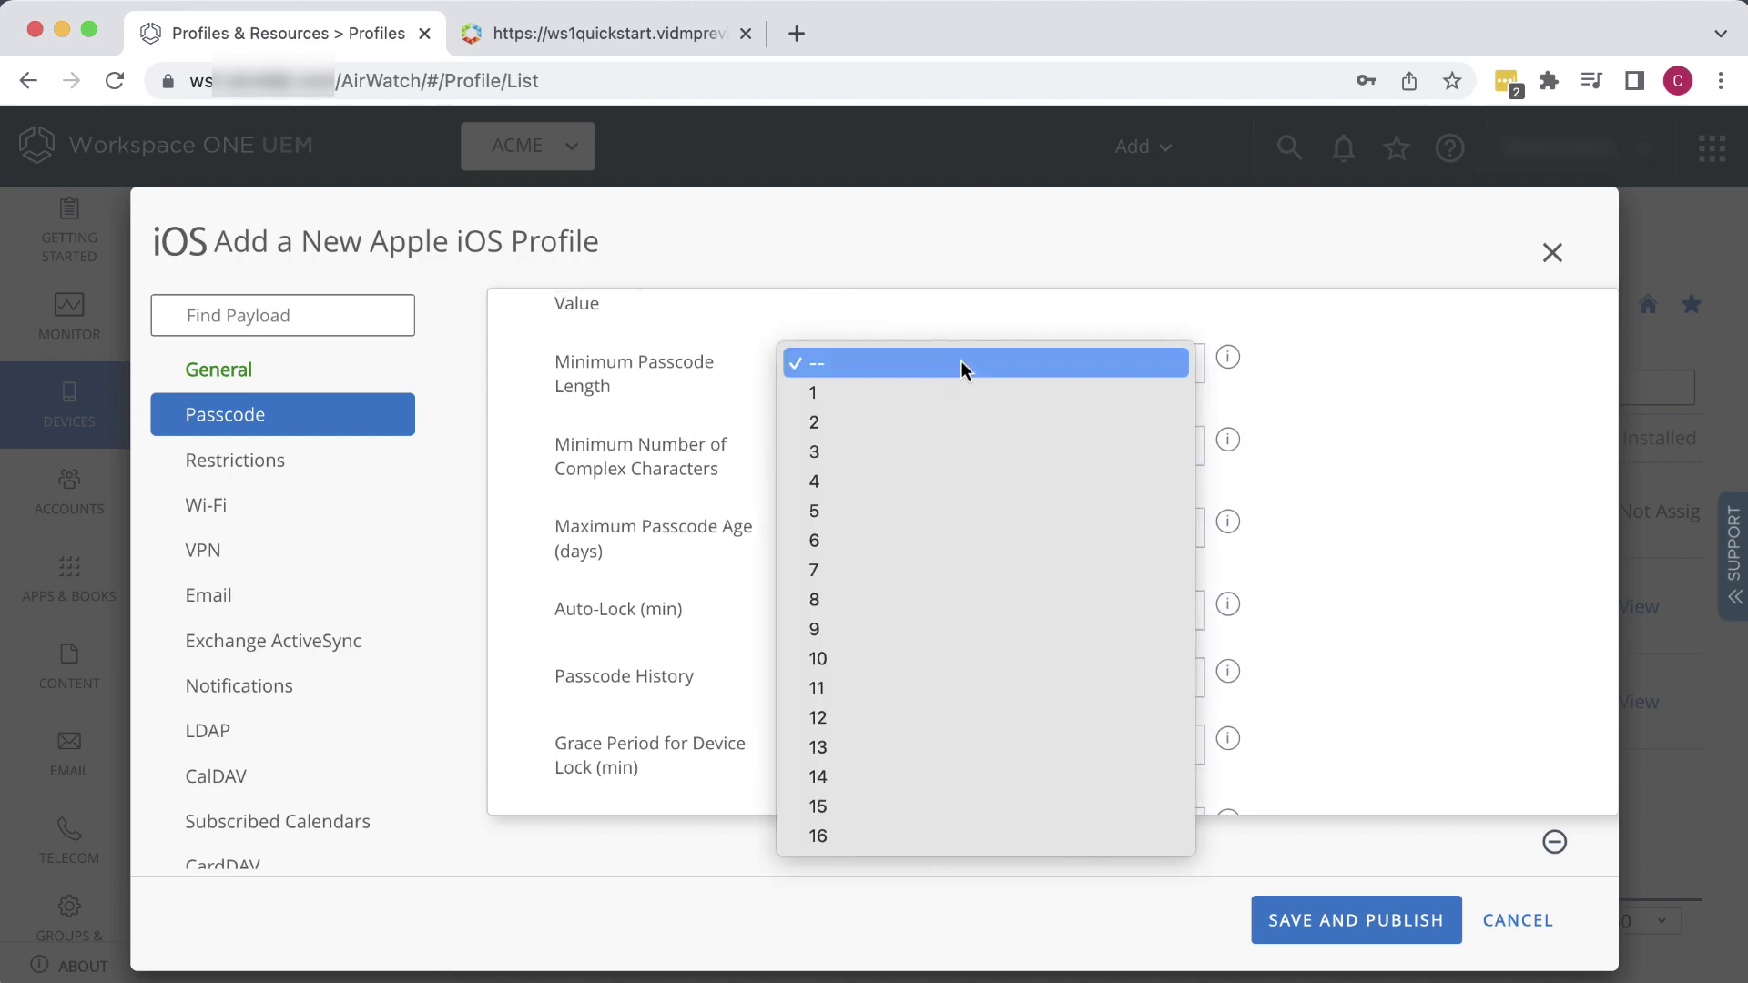
pyautogui.click(920, 481)
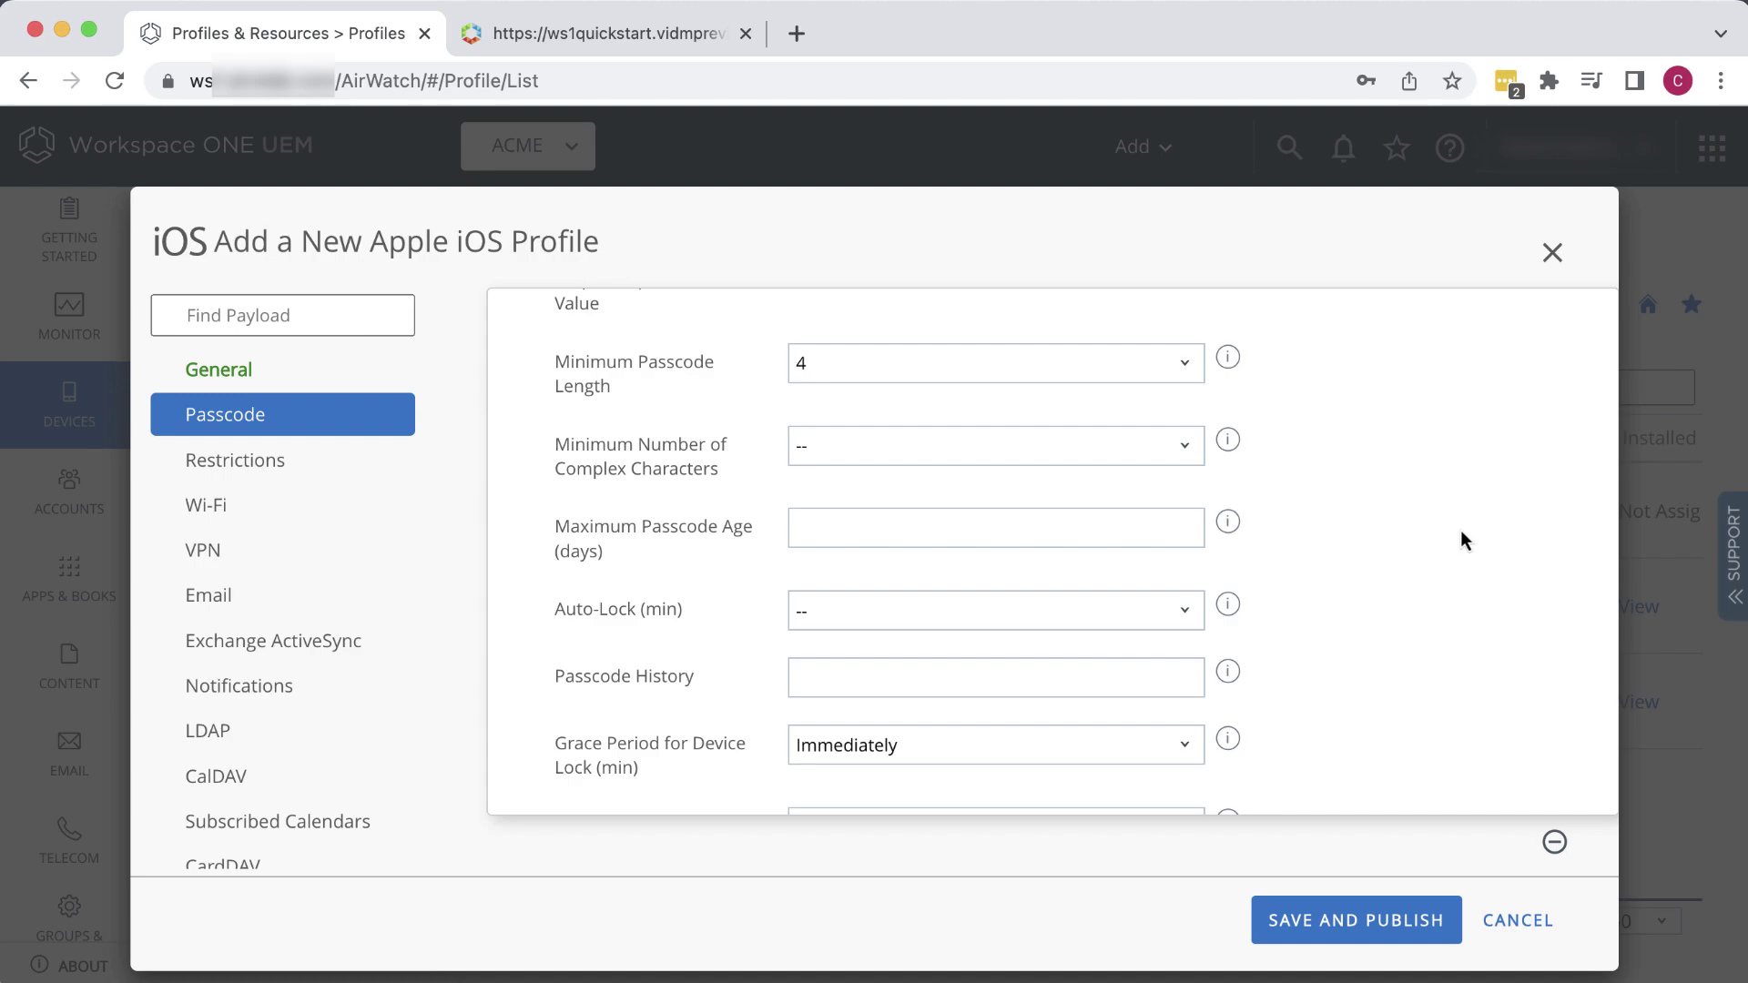
pyautogui.scroll(-3, 1286, 725)
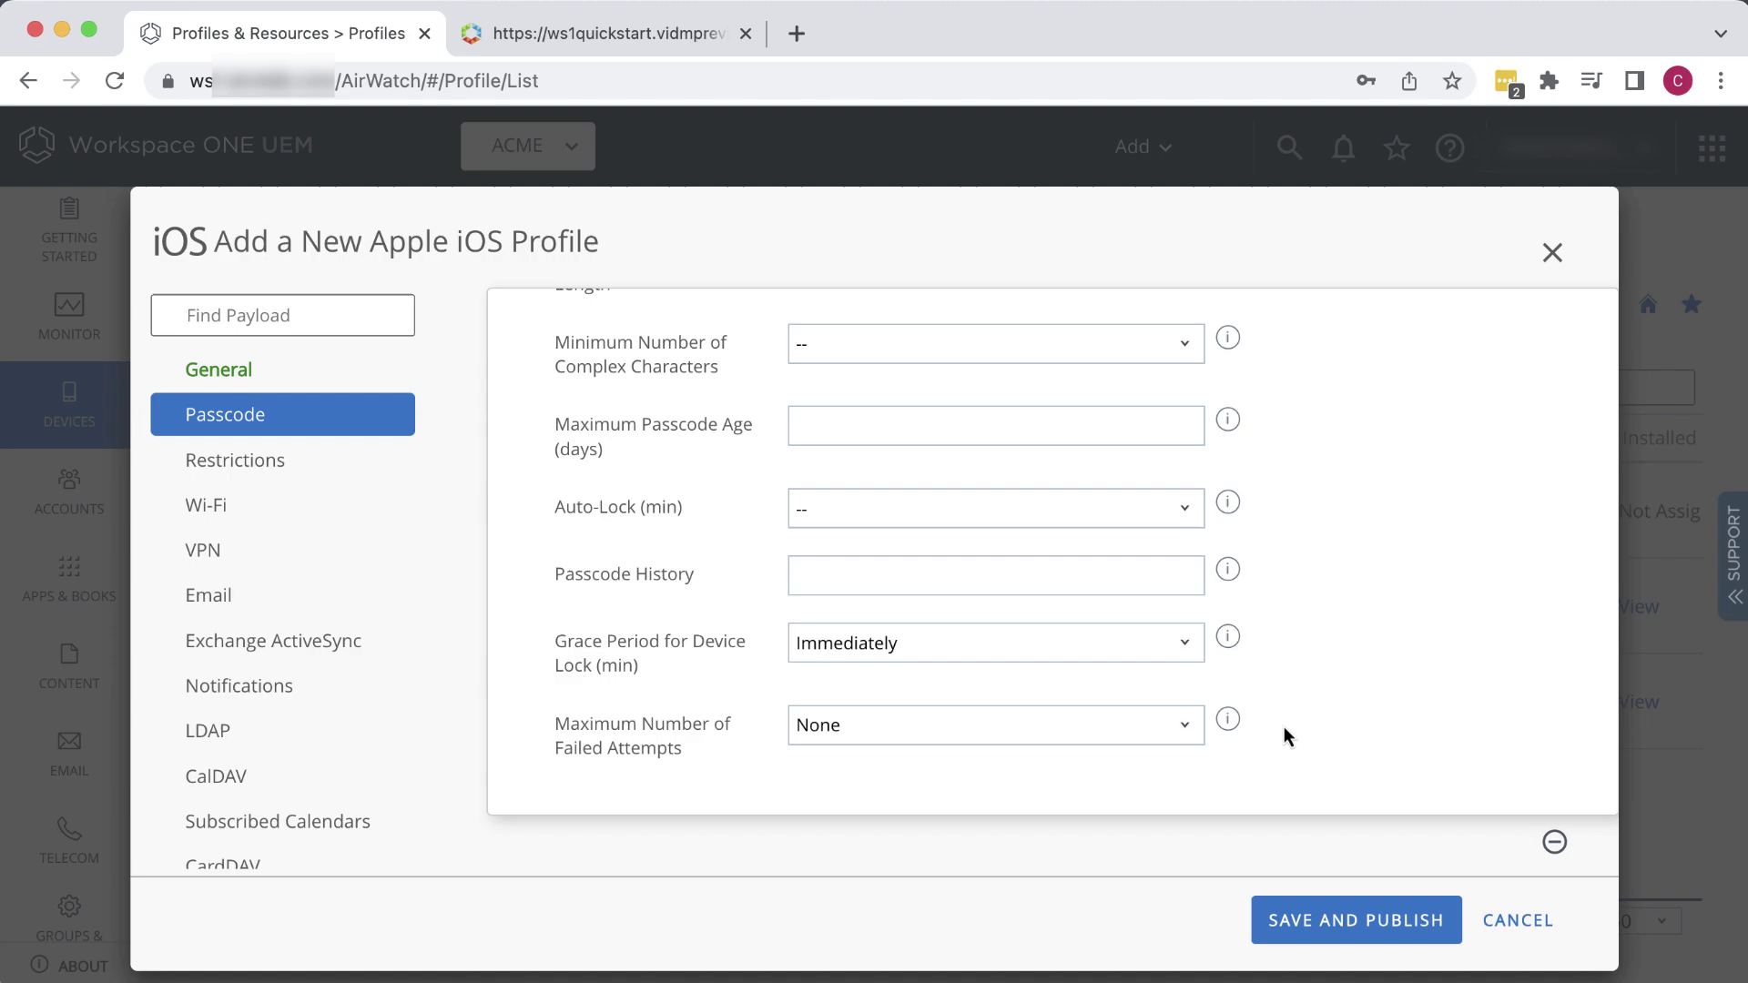
# Step: Publish iOS Passcode Profile to its assigned devices and return to the Profiles list
pyautogui.click(1318, 922)
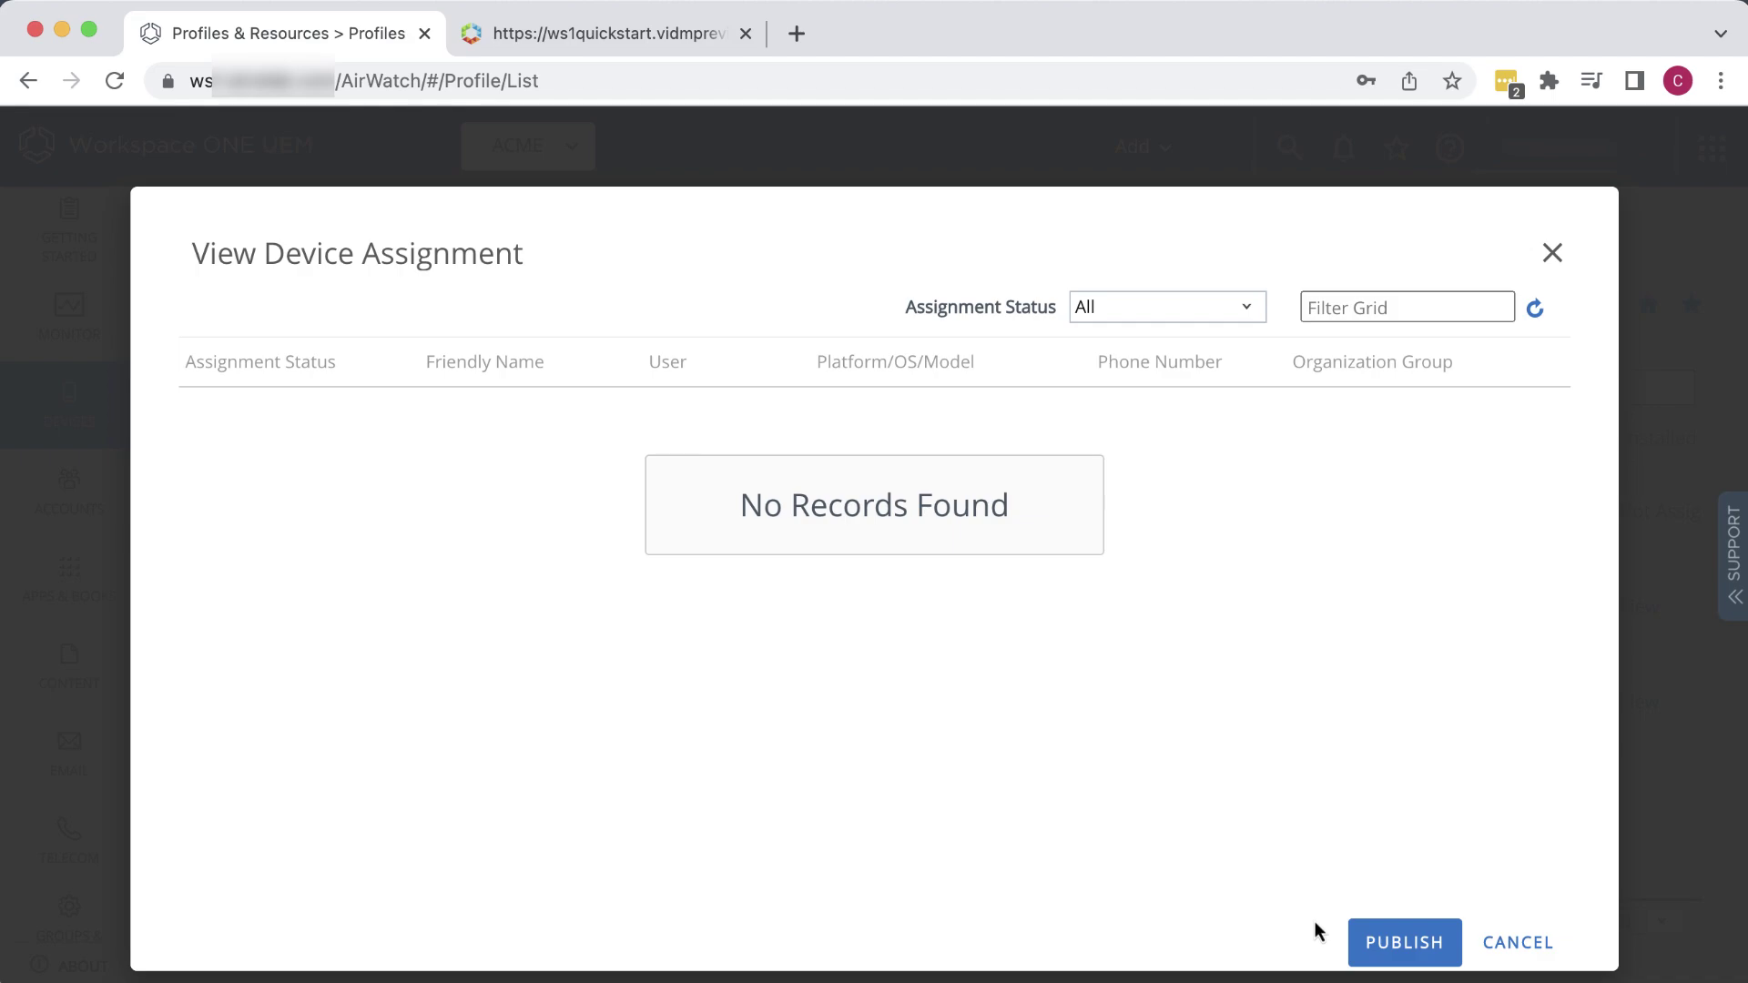
pyautogui.click(1390, 945)
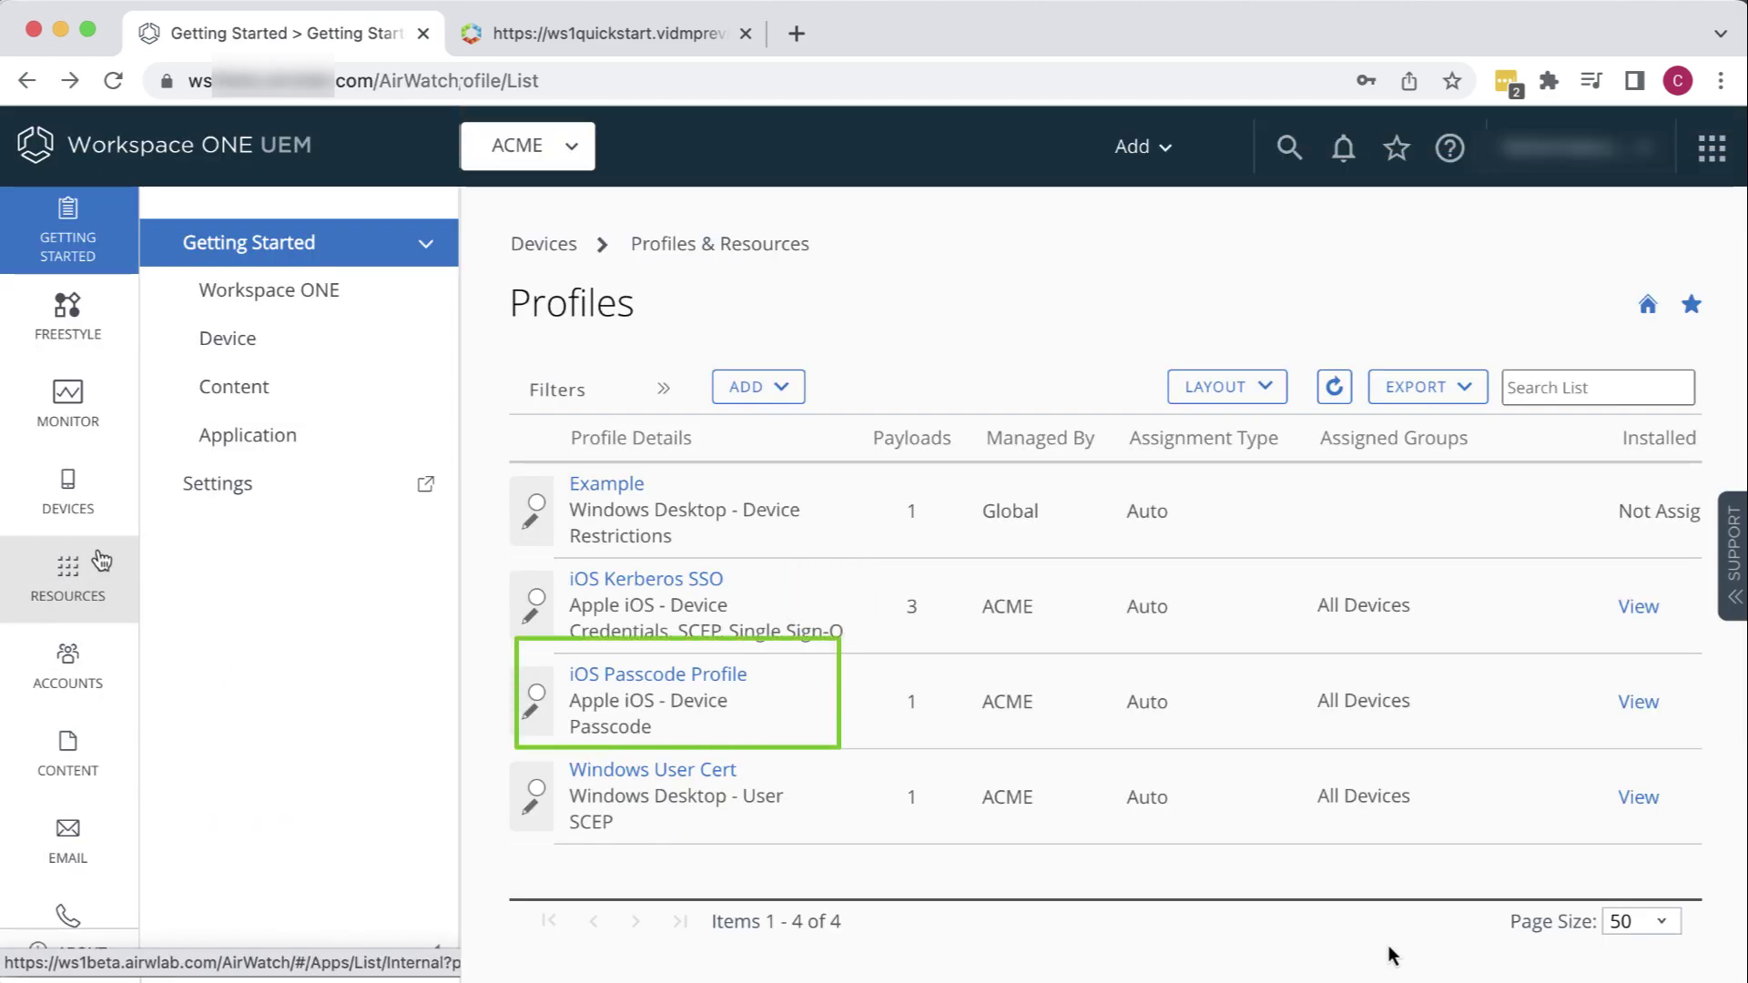
pyautogui.click(78, 574)
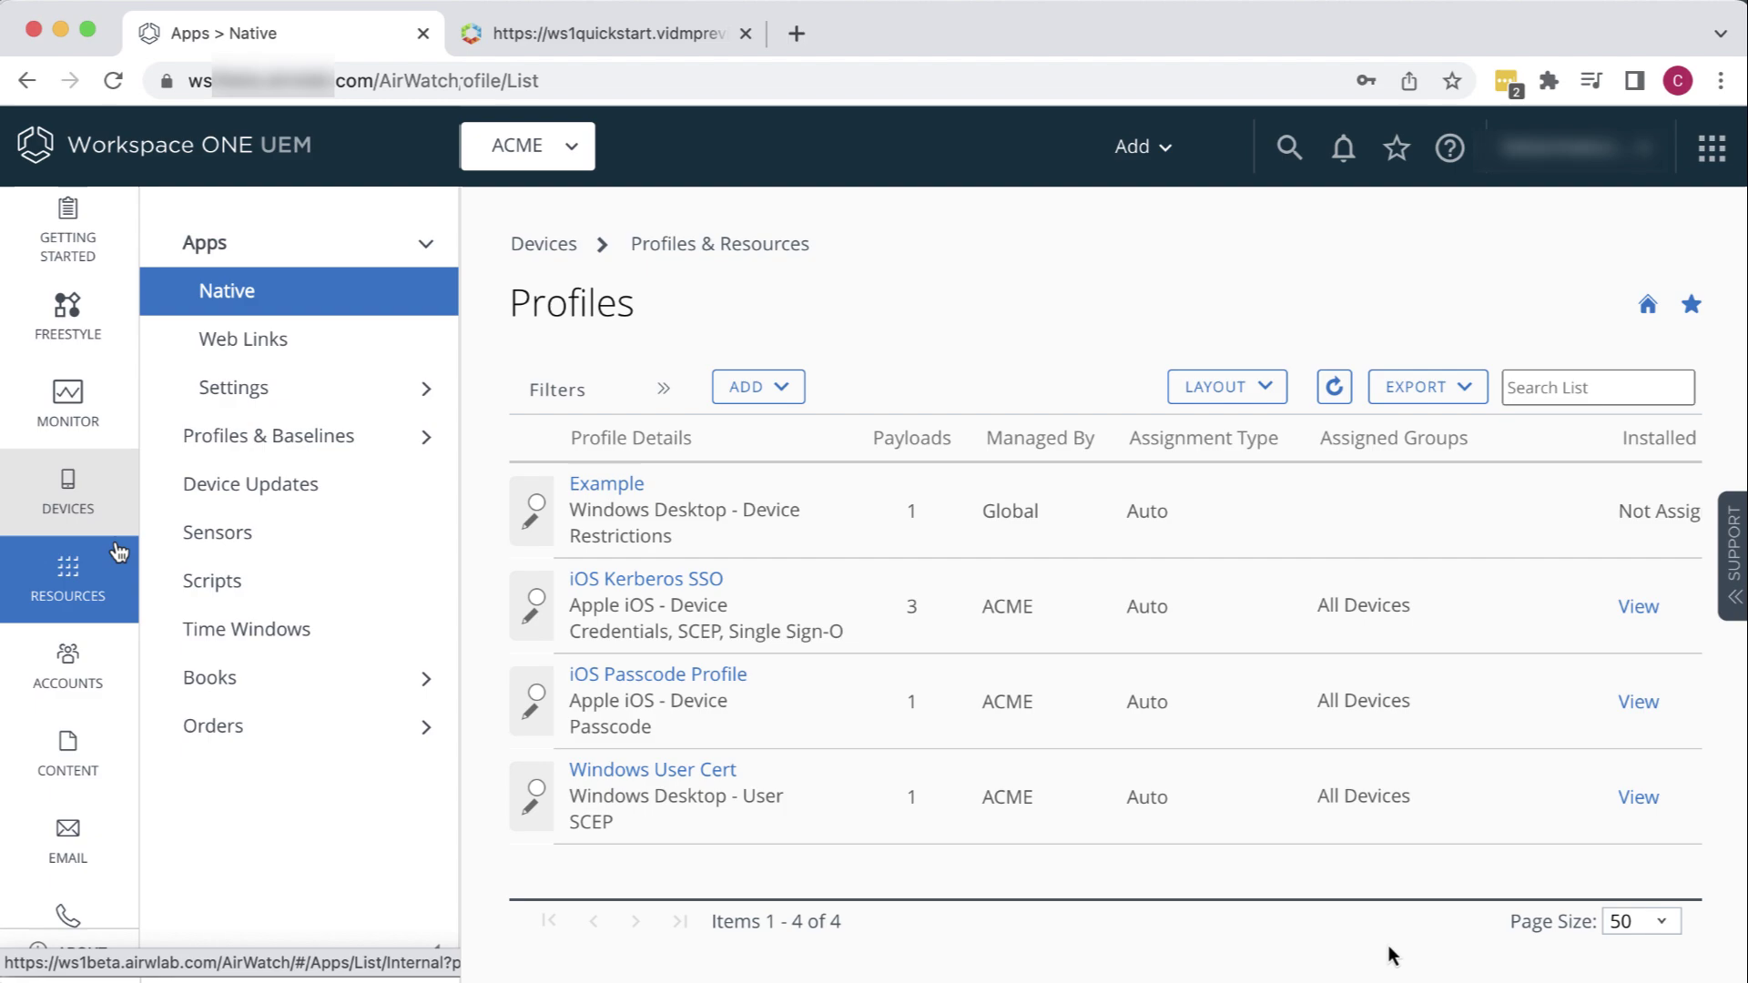
pyautogui.click(316, 443)
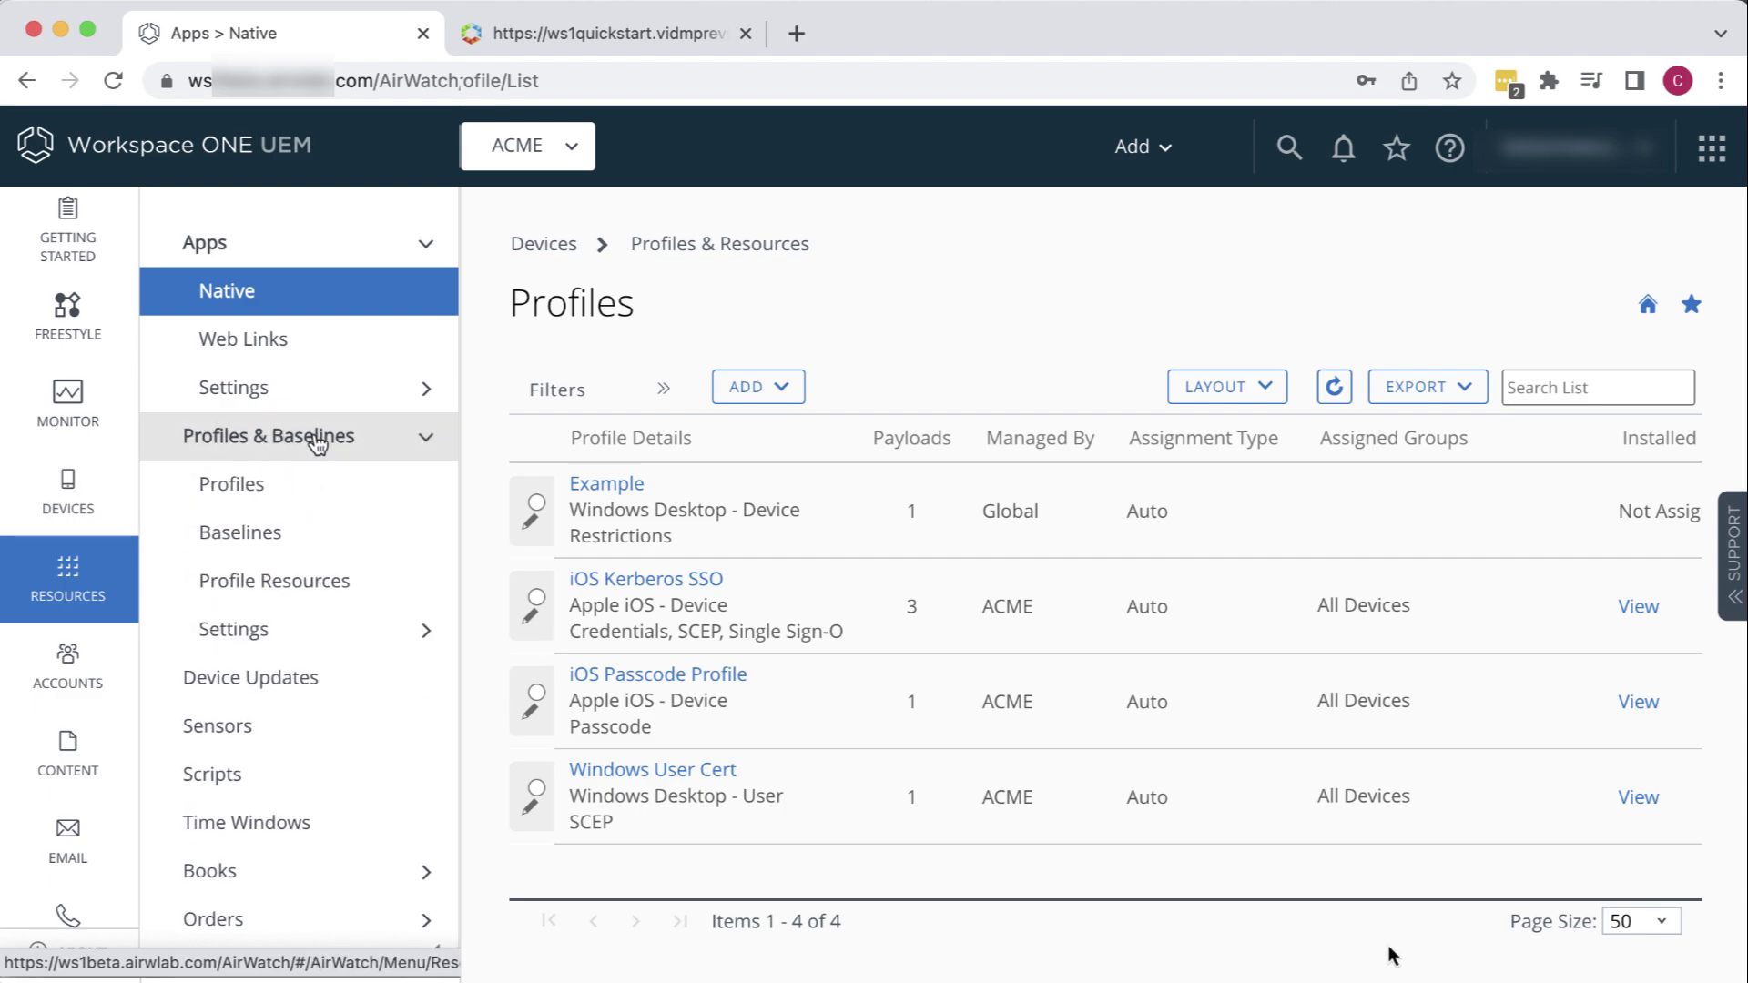
pyautogui.click(301, 488)
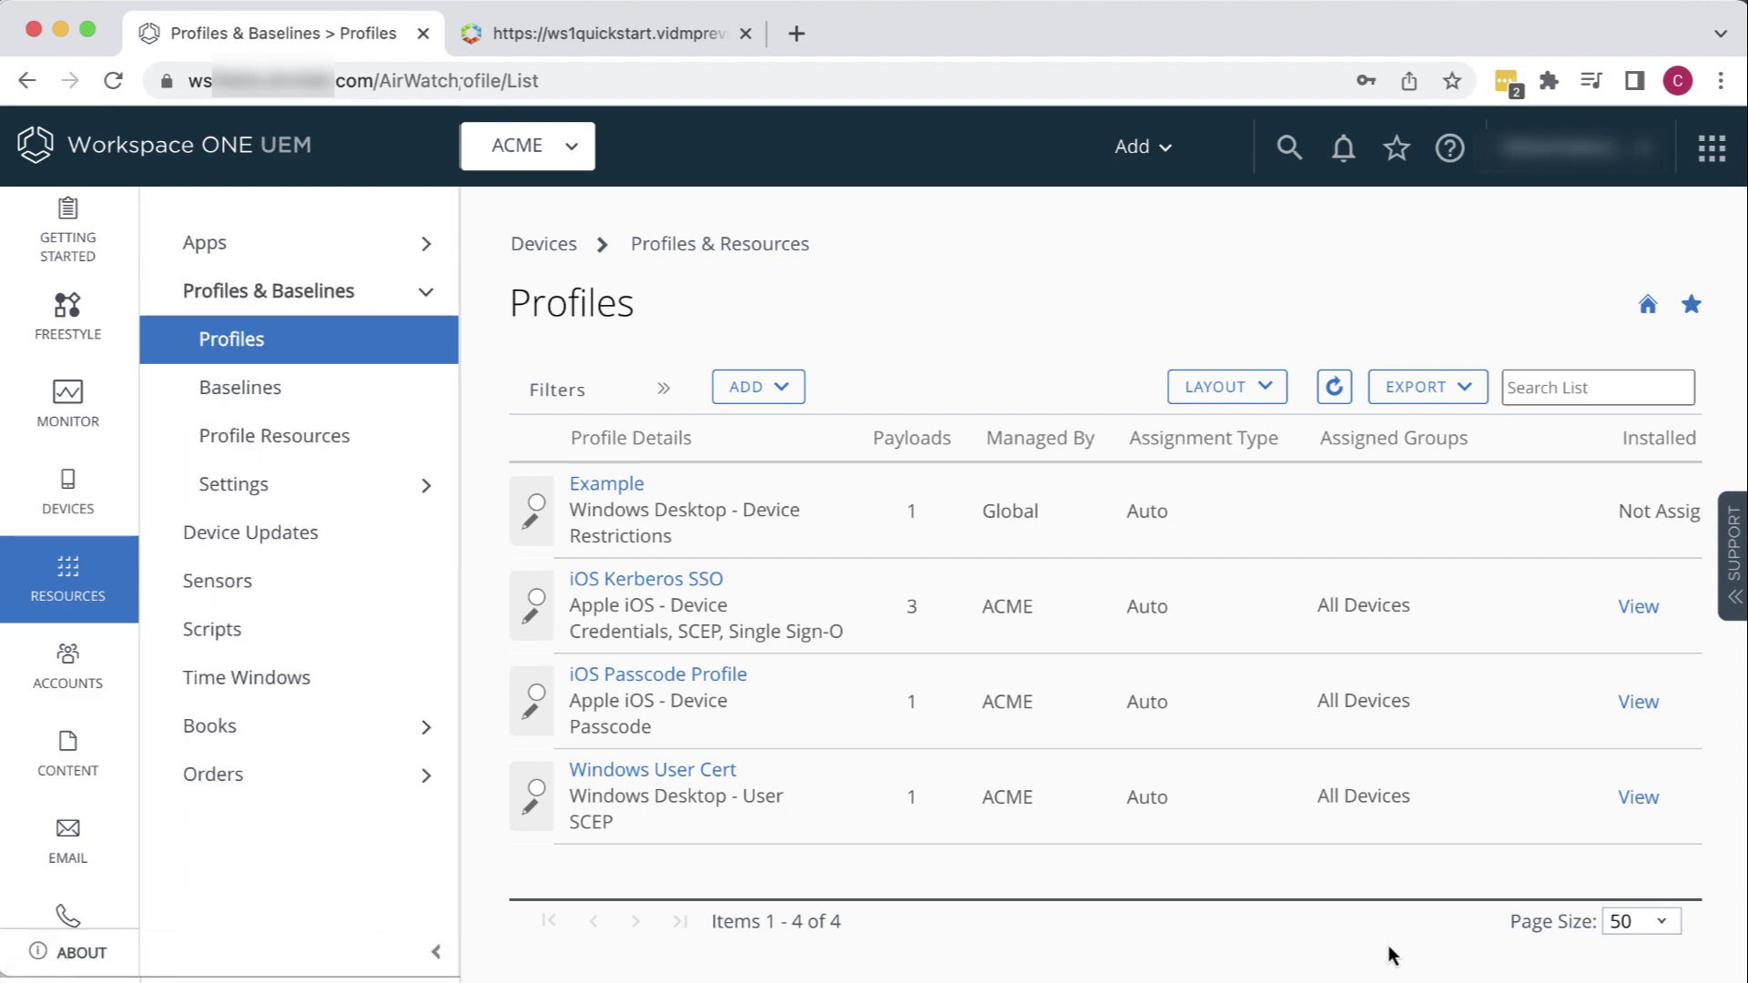
# Step: Create a Windows Desktop device profile named 'Windows Password Profile'
pyautogui.click(783, 389)
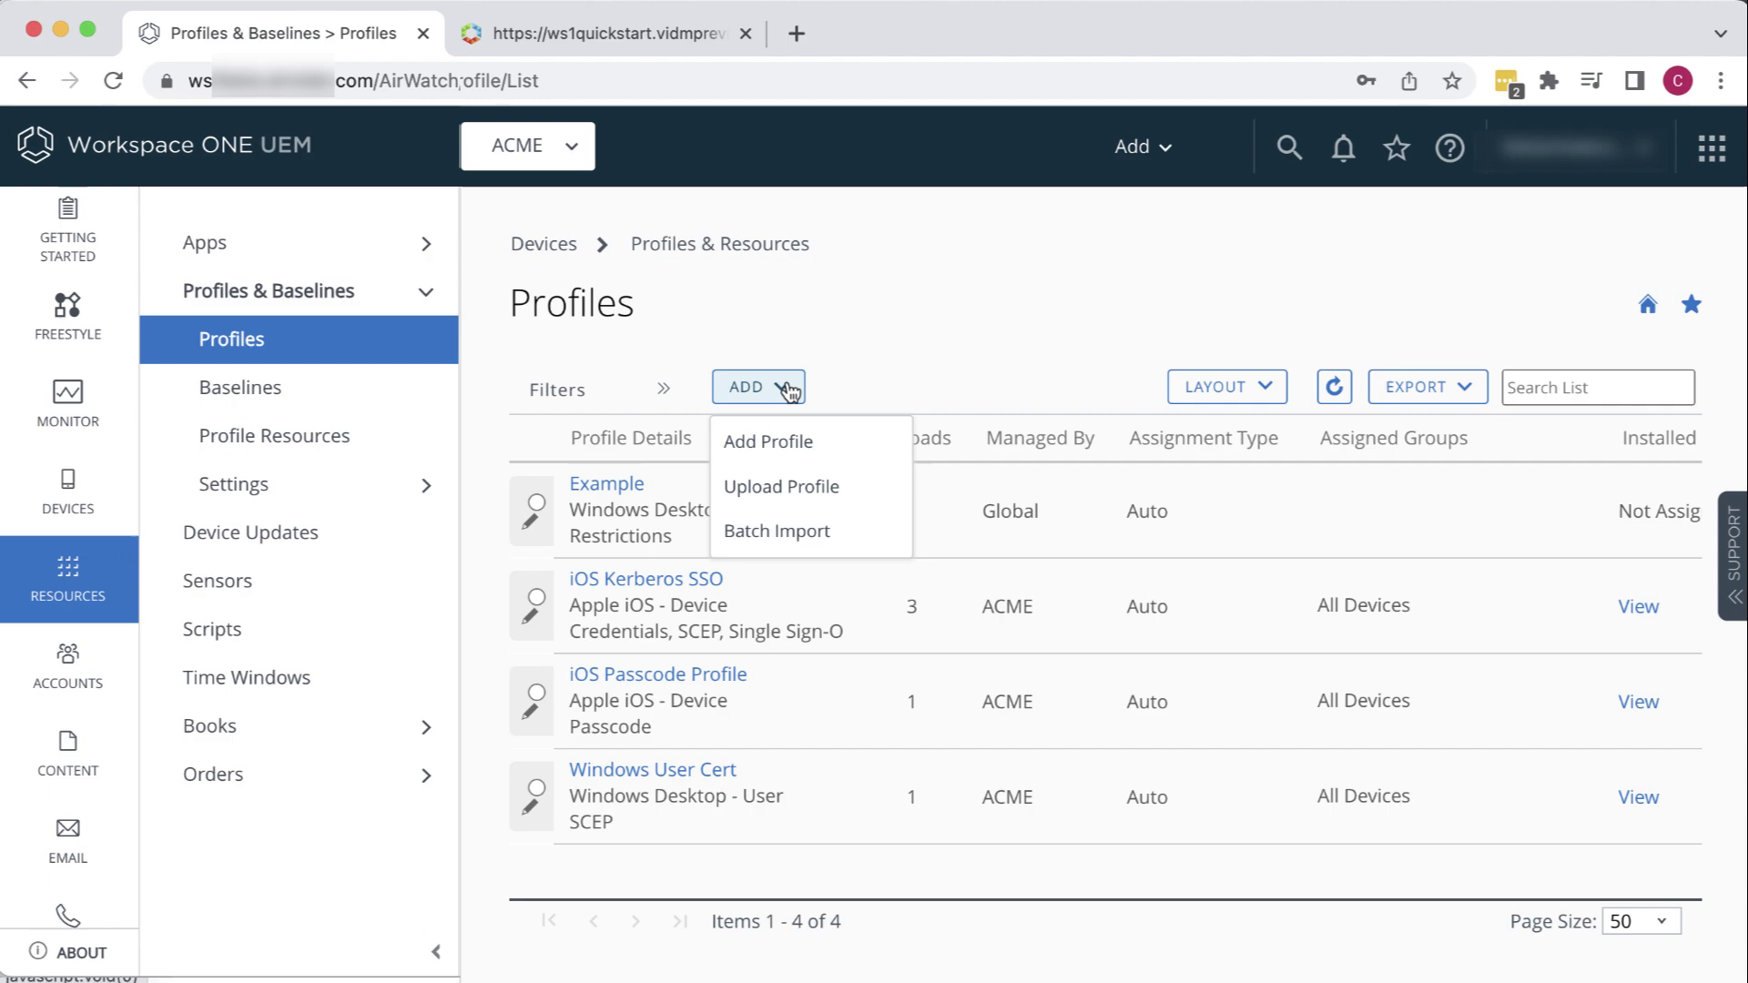
pyautogui.click(781, 444)
pyautogui.click(332, 630)
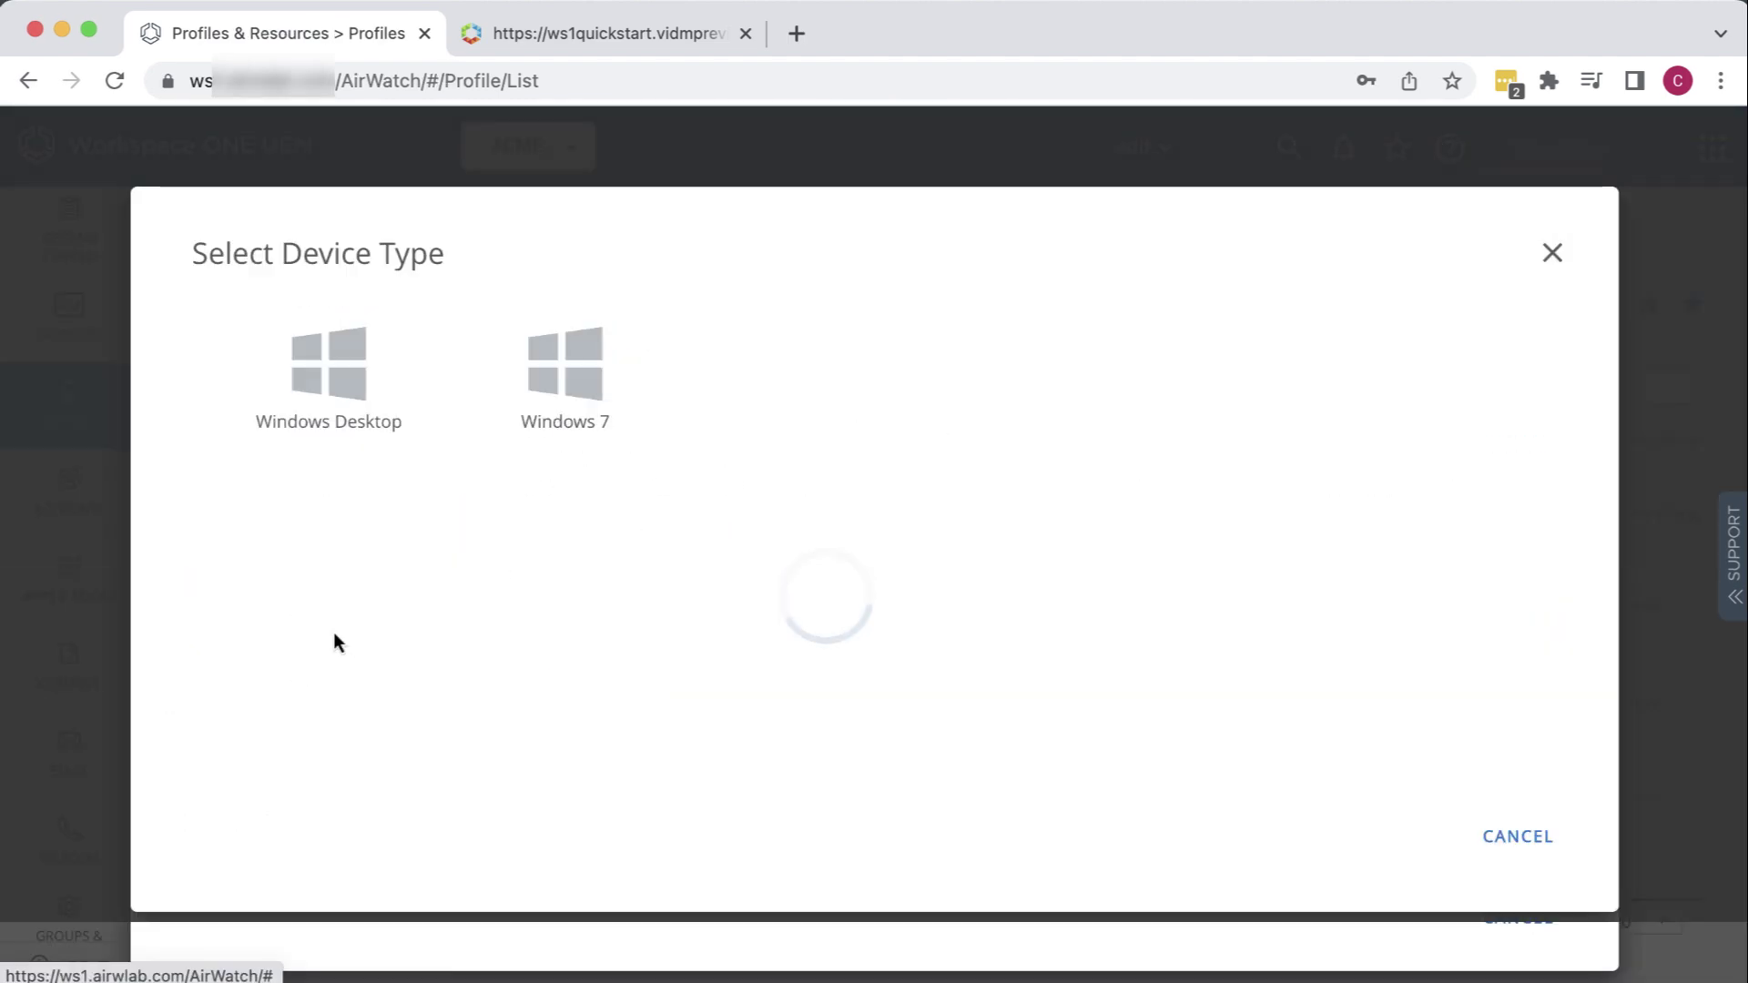
pyautogui.click(331, 419)
pyautogui.click(526, 438)
pyautogui.click(921, 405)
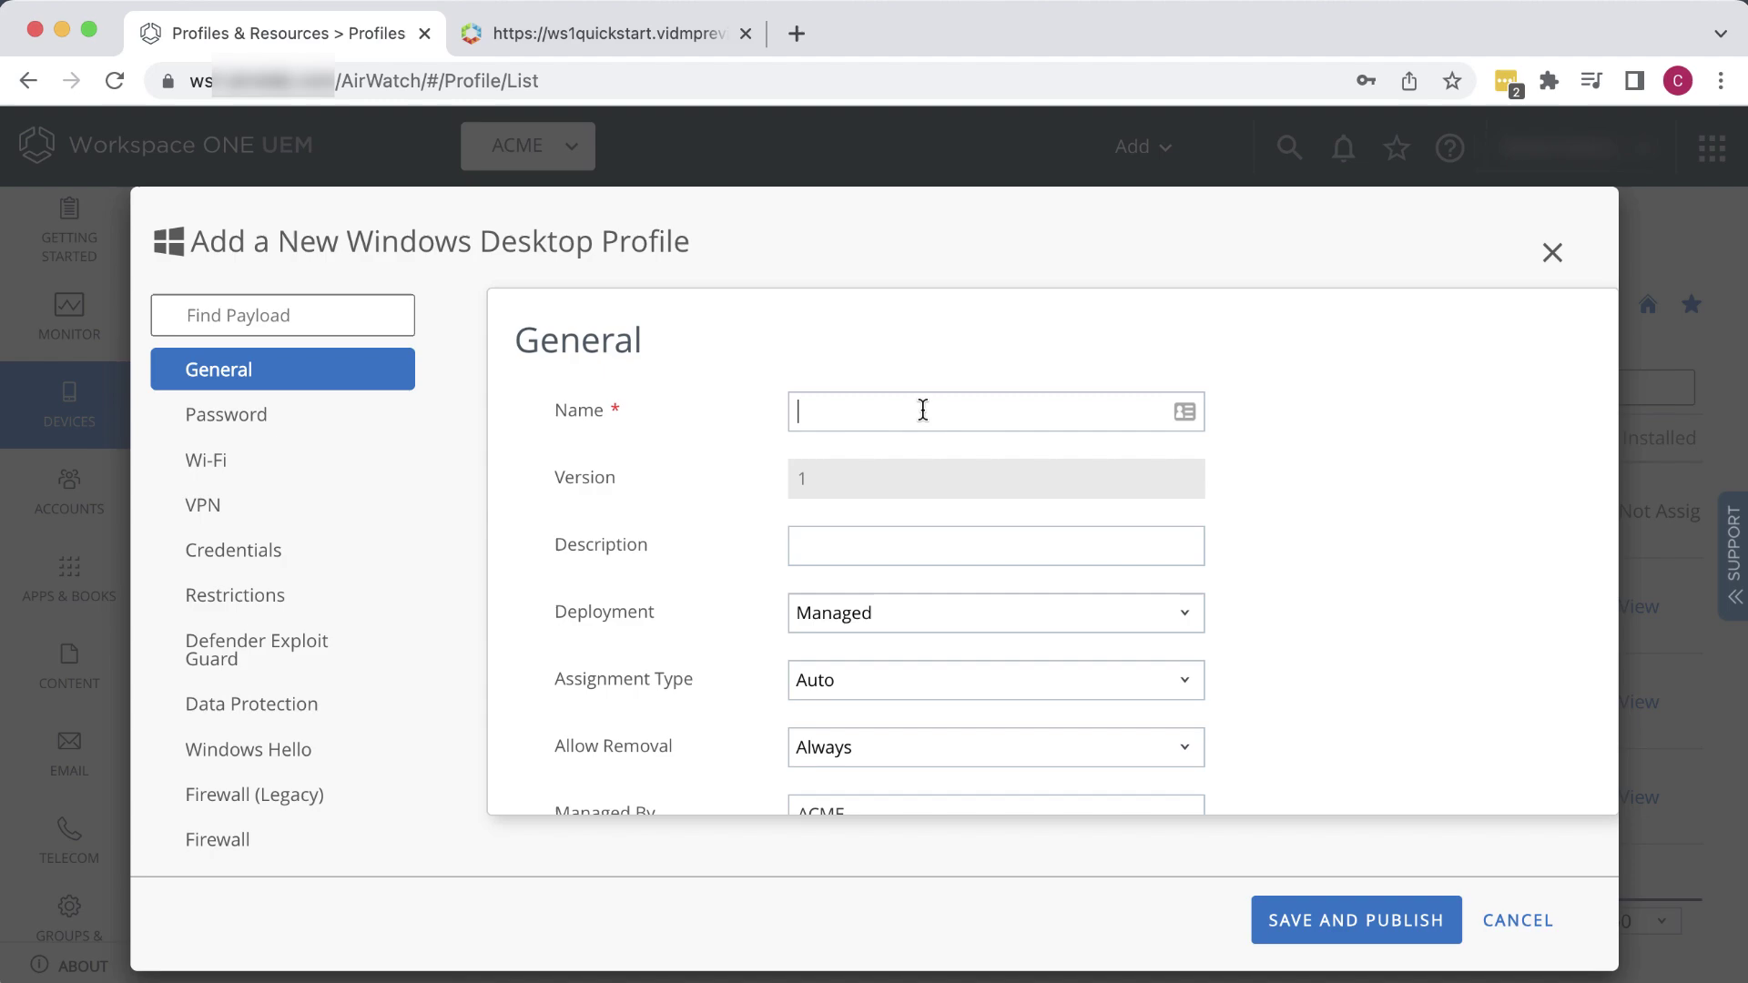
pyautogui.write('Windows Password Profile')
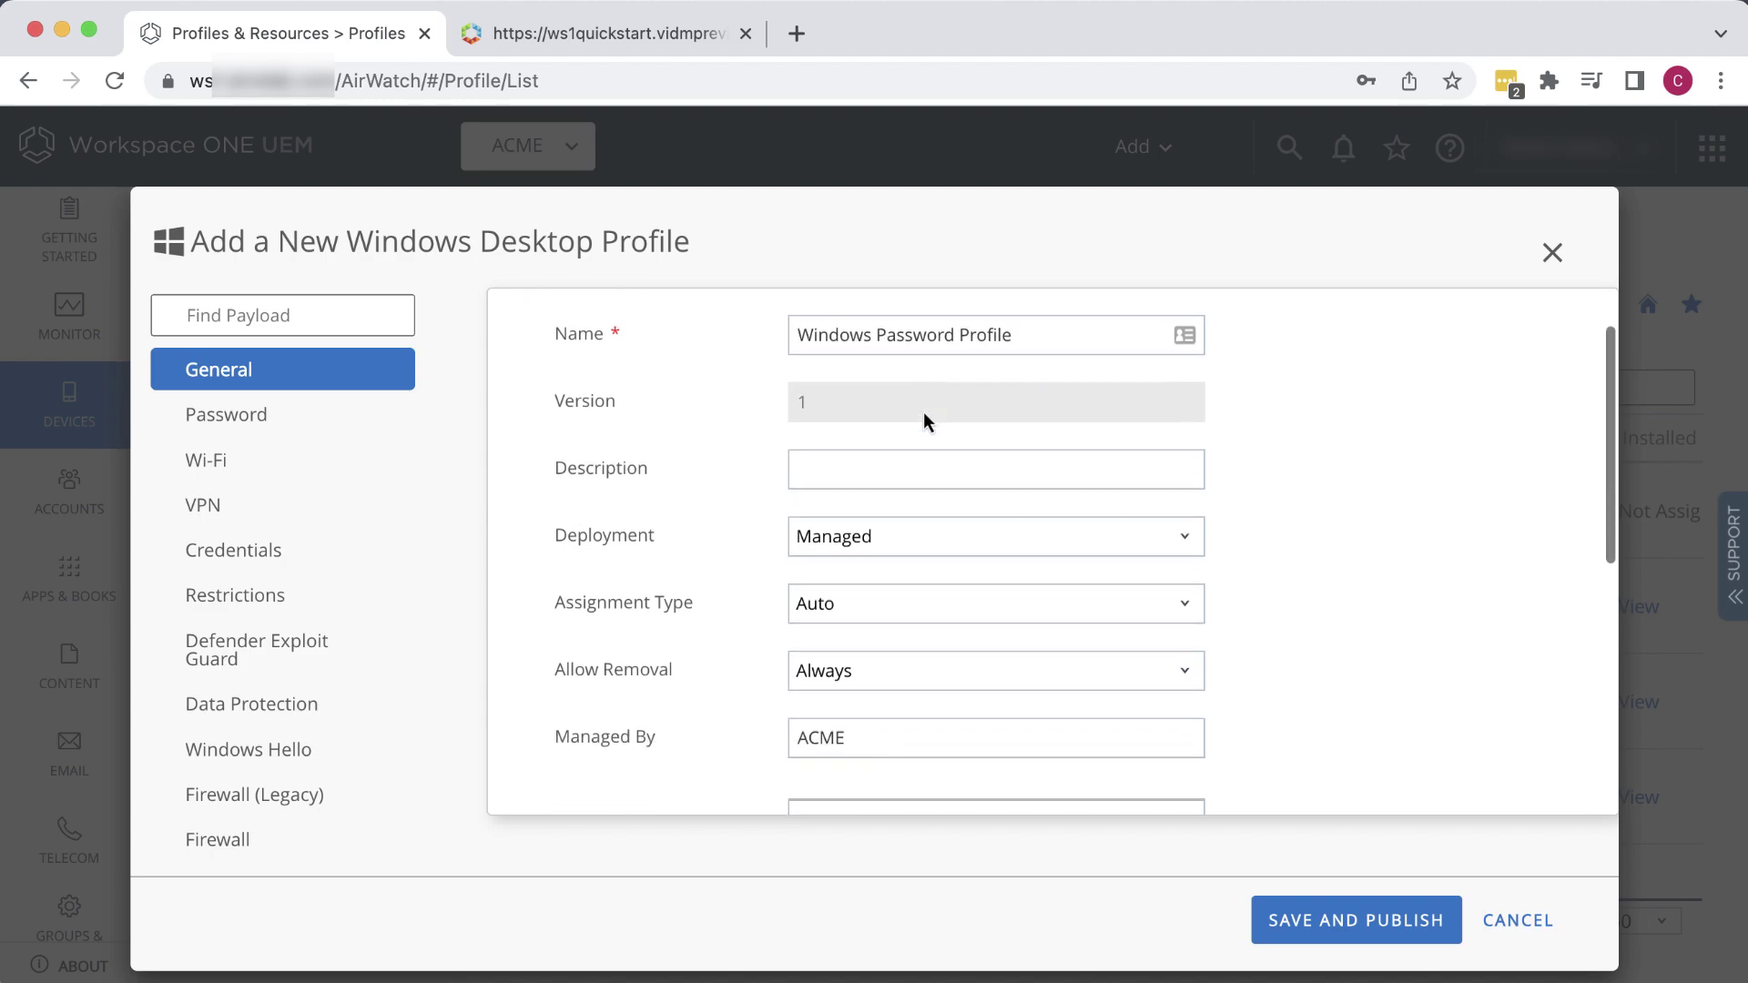
# Step: Keep deployment as Managed and assignment type as Auto
pyautogui.scroll(-3, 923, 411)
pyautogui.click(1190, 435)
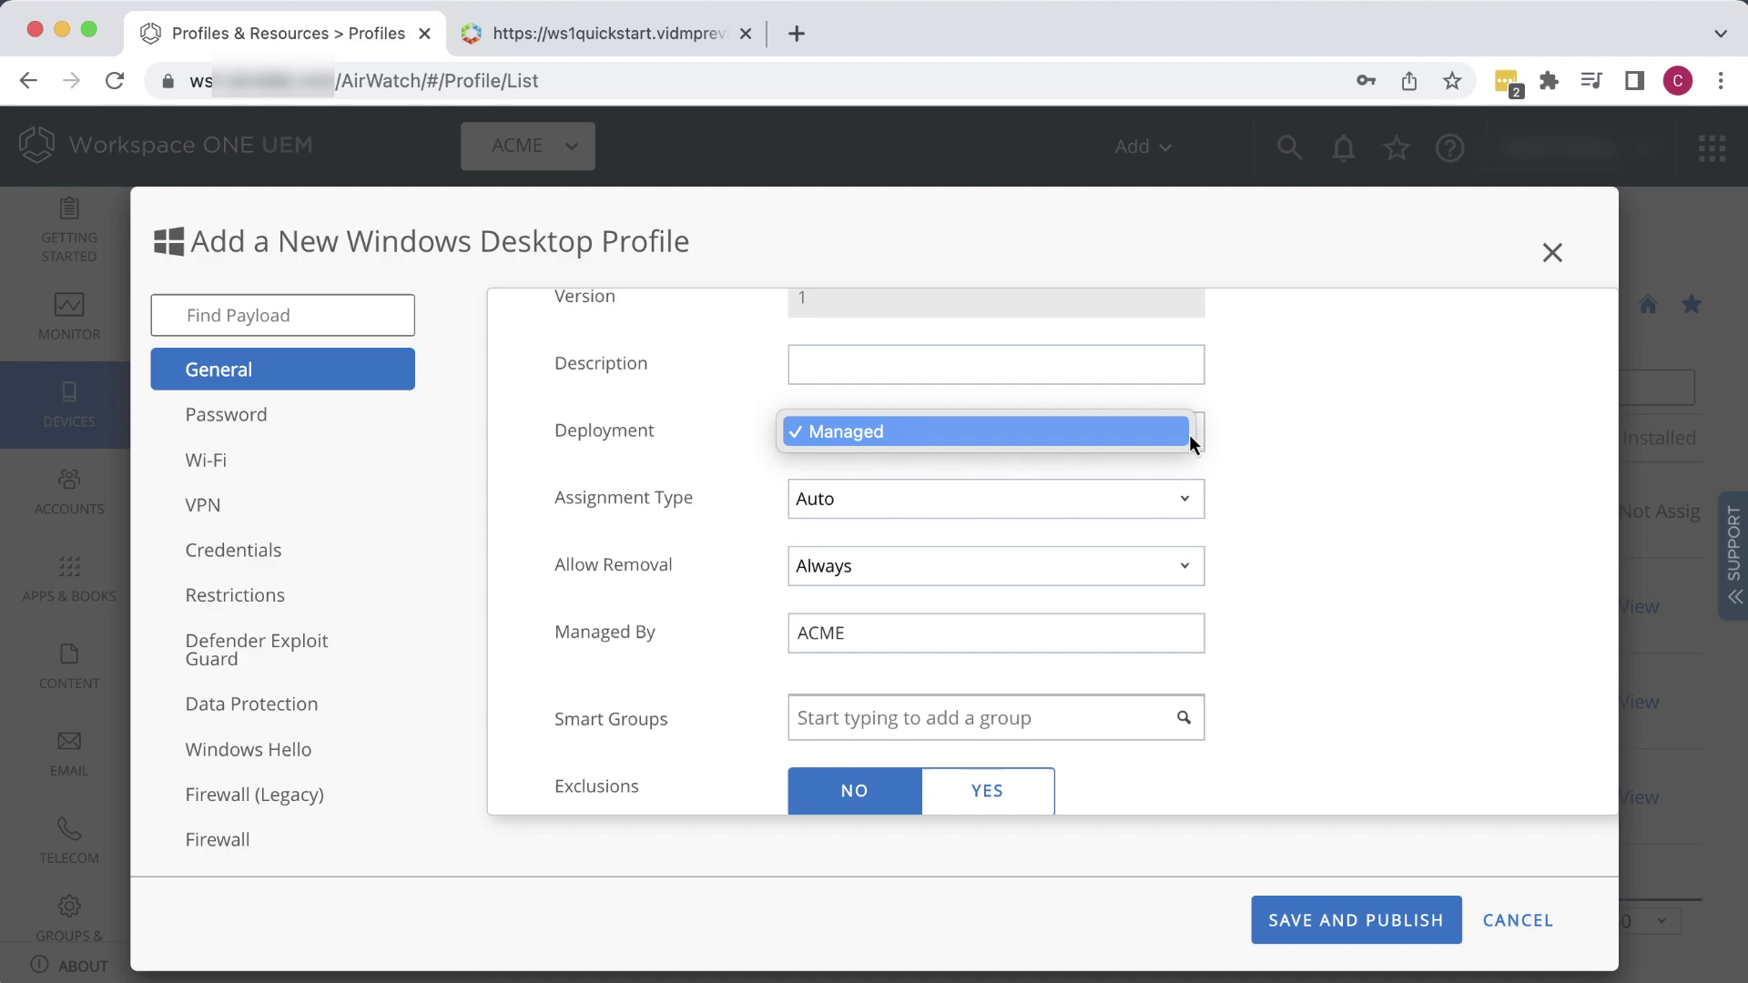
pyautogui.click(1196, 439)
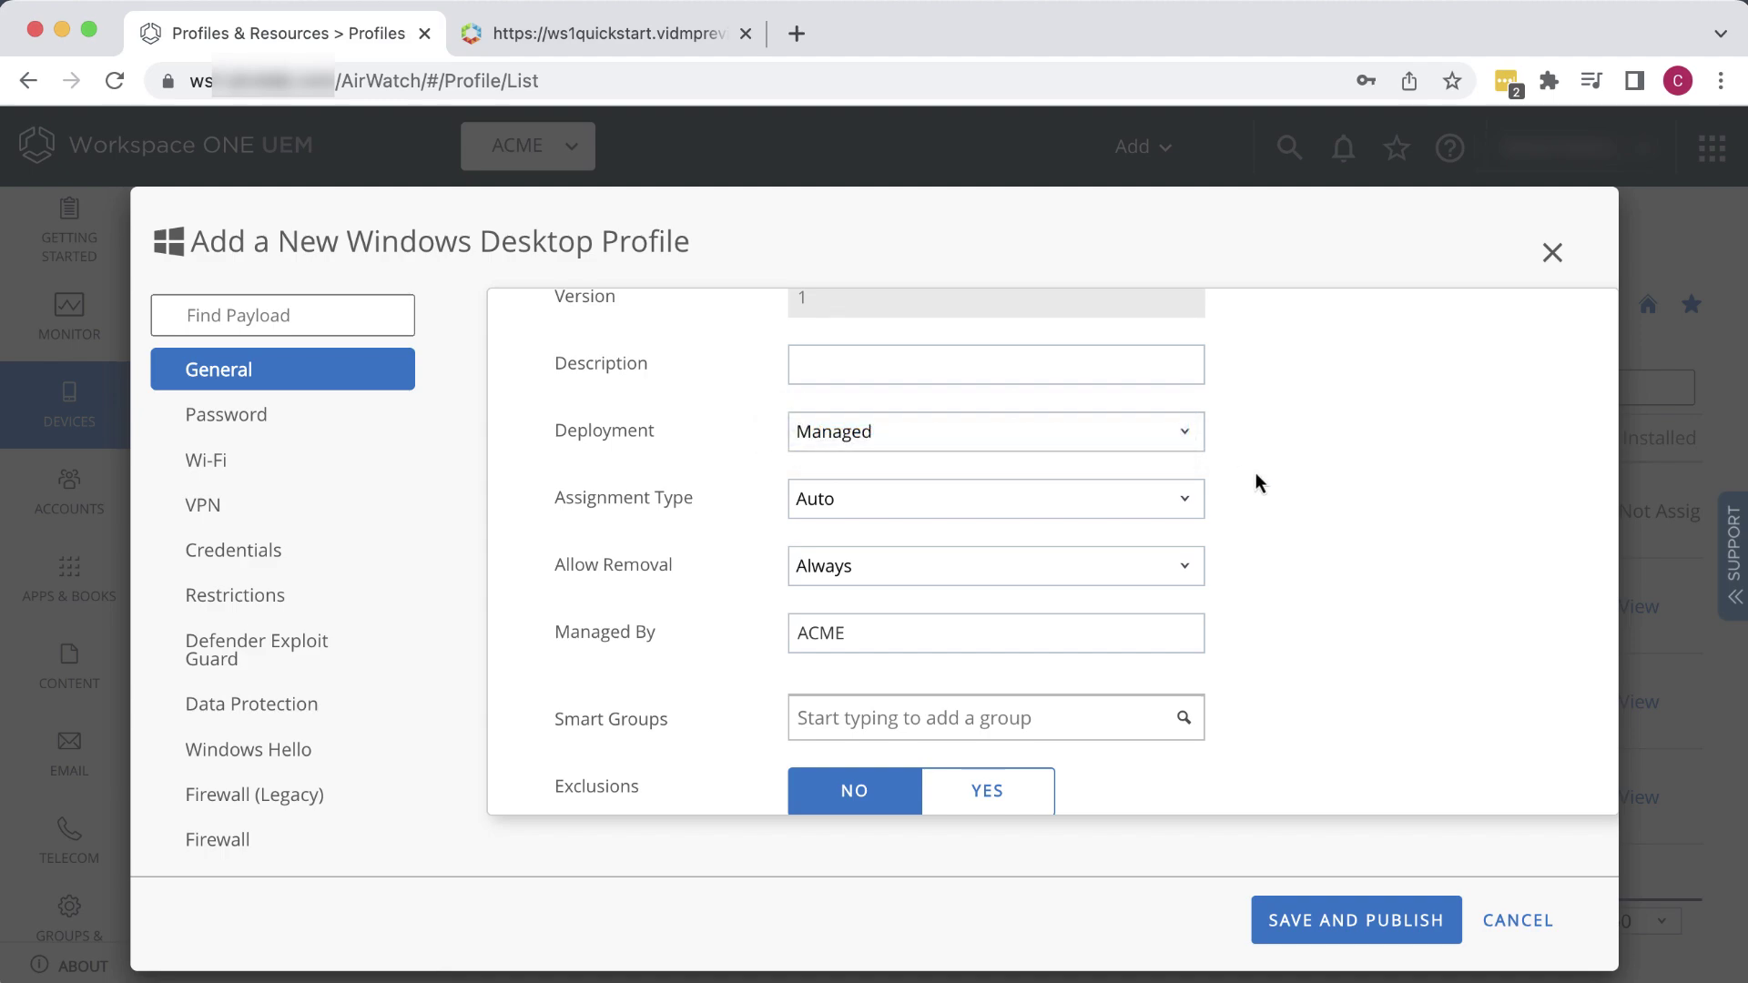
pyautogui.scroll(-2, 1256, 475)
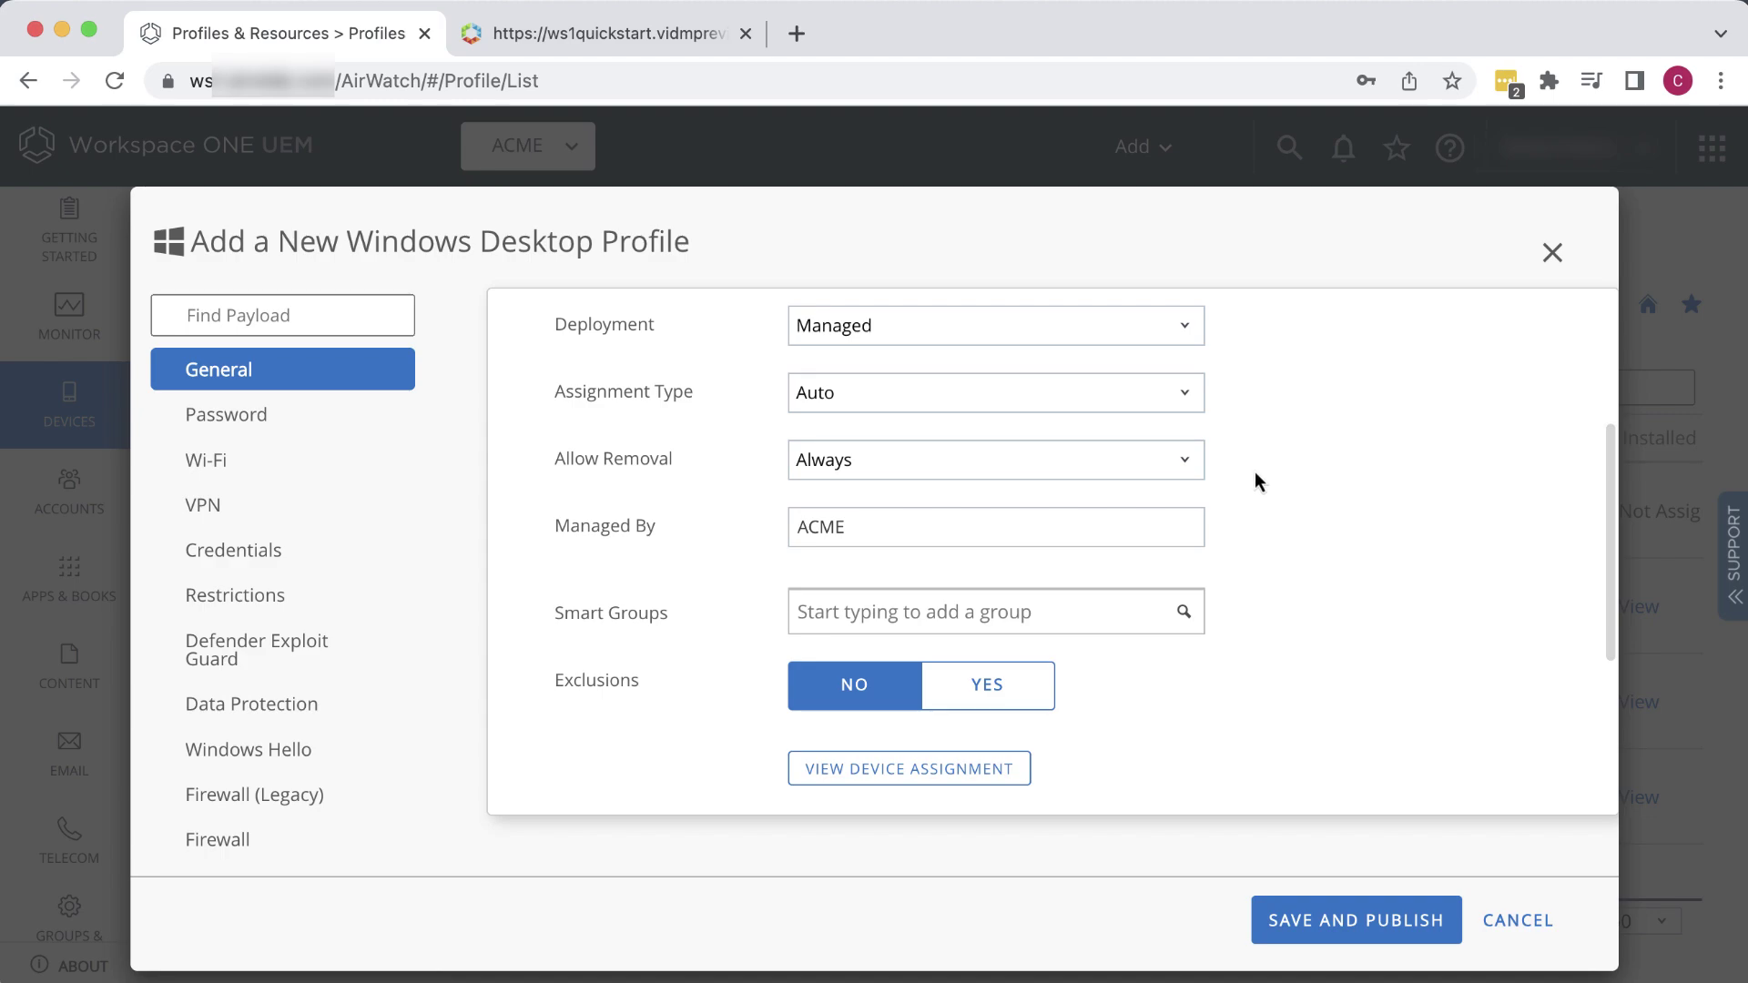
pyautogui.click(1187, 393)
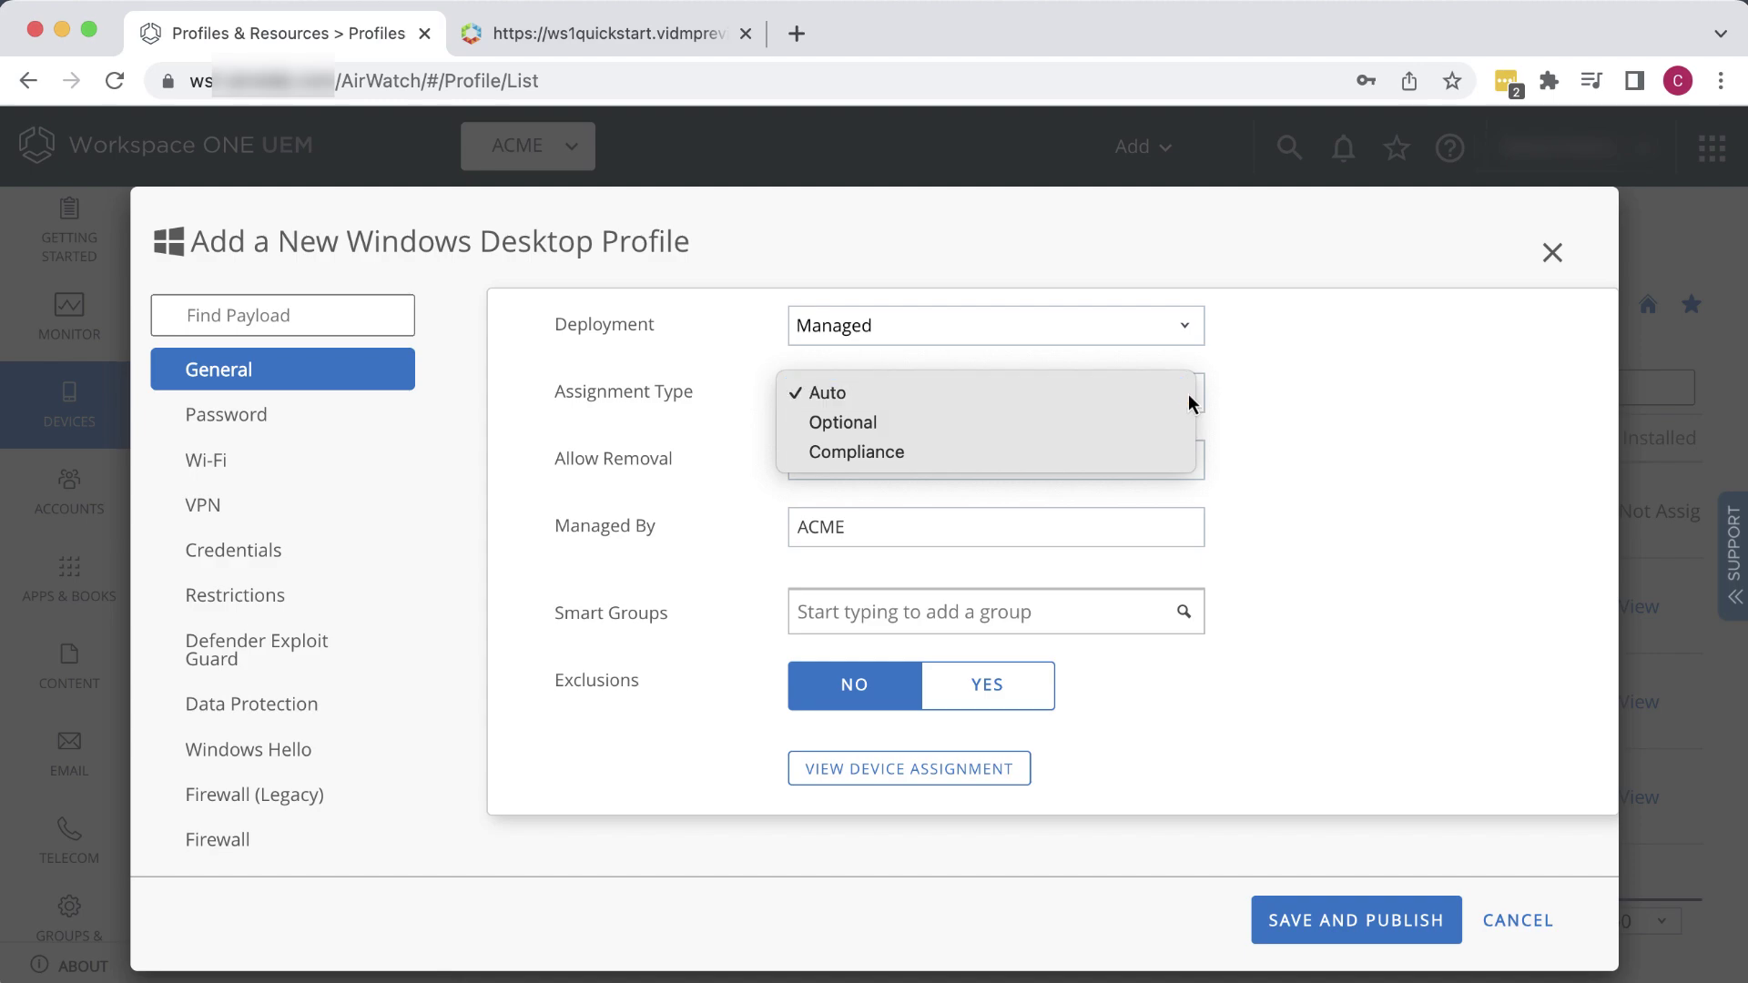
pyautogui.click(1352, 477)
pyautogui.scroll(-2, 1352, 477)
pyautogui.scroll(-2, 1352, 477)
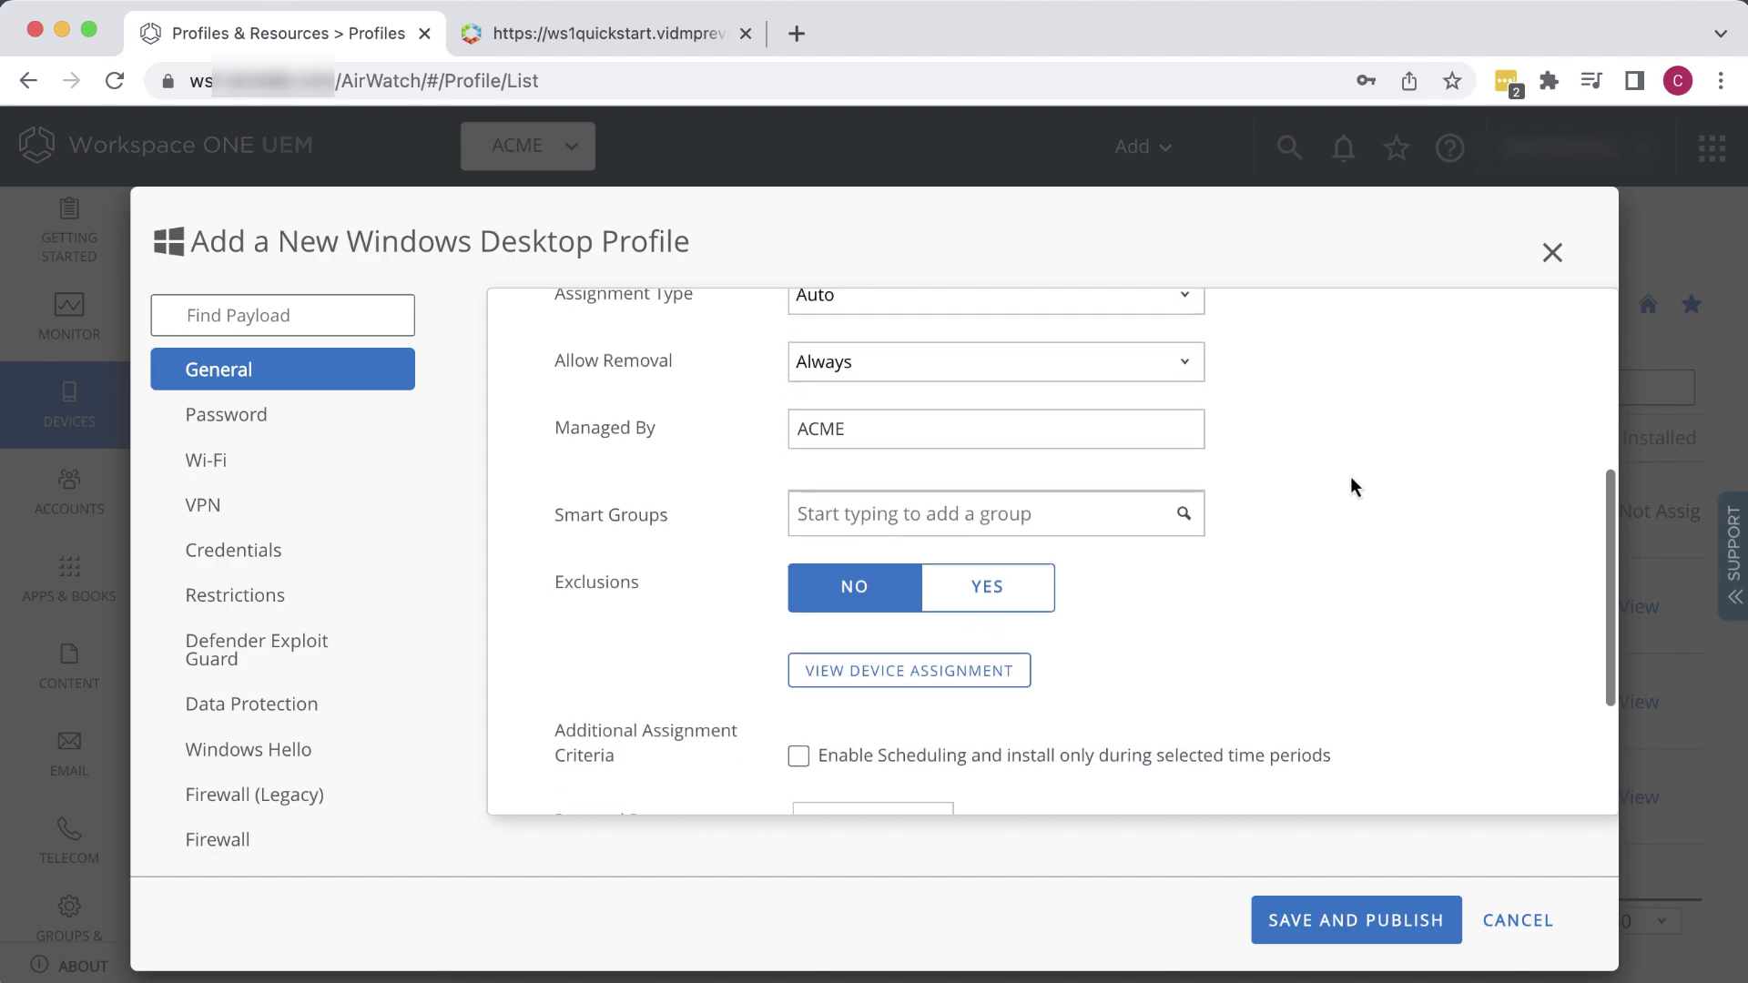
# Step: Assign the profile to the All Devices (ACME ) smart group
pyautogui.click(1057, 514)
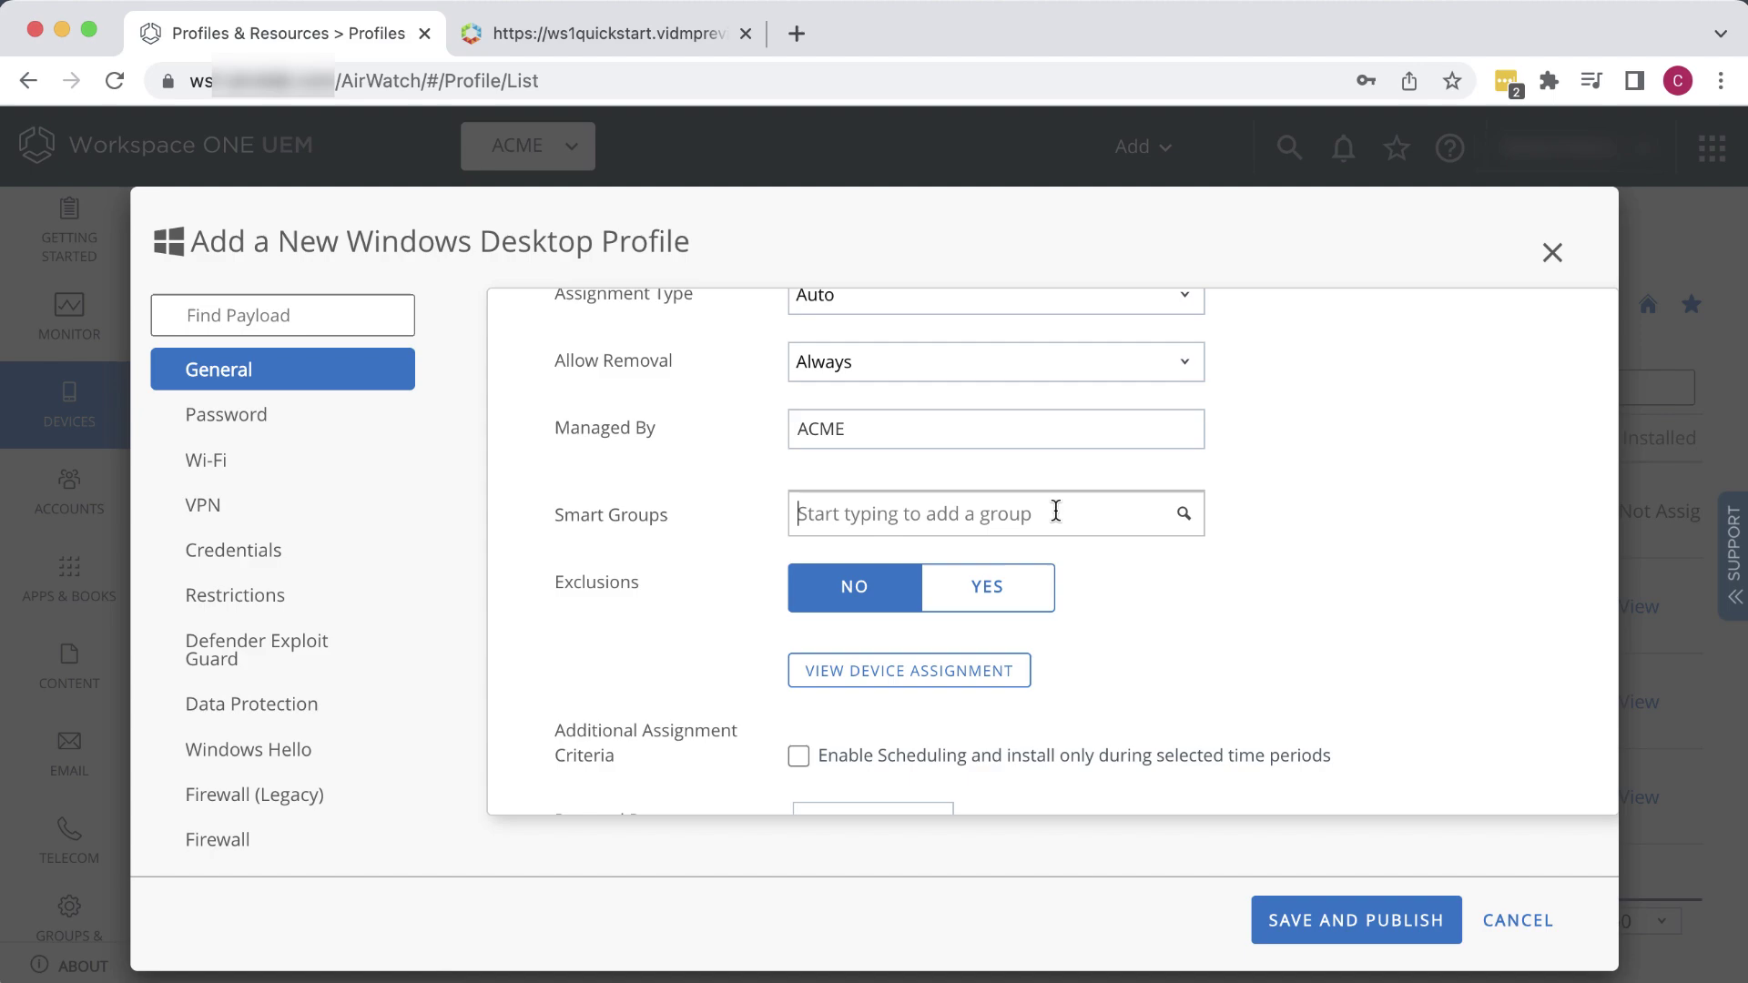
pyautogui.press('Down')
pyautogui.press('Down')
pyautogui.press('Down')
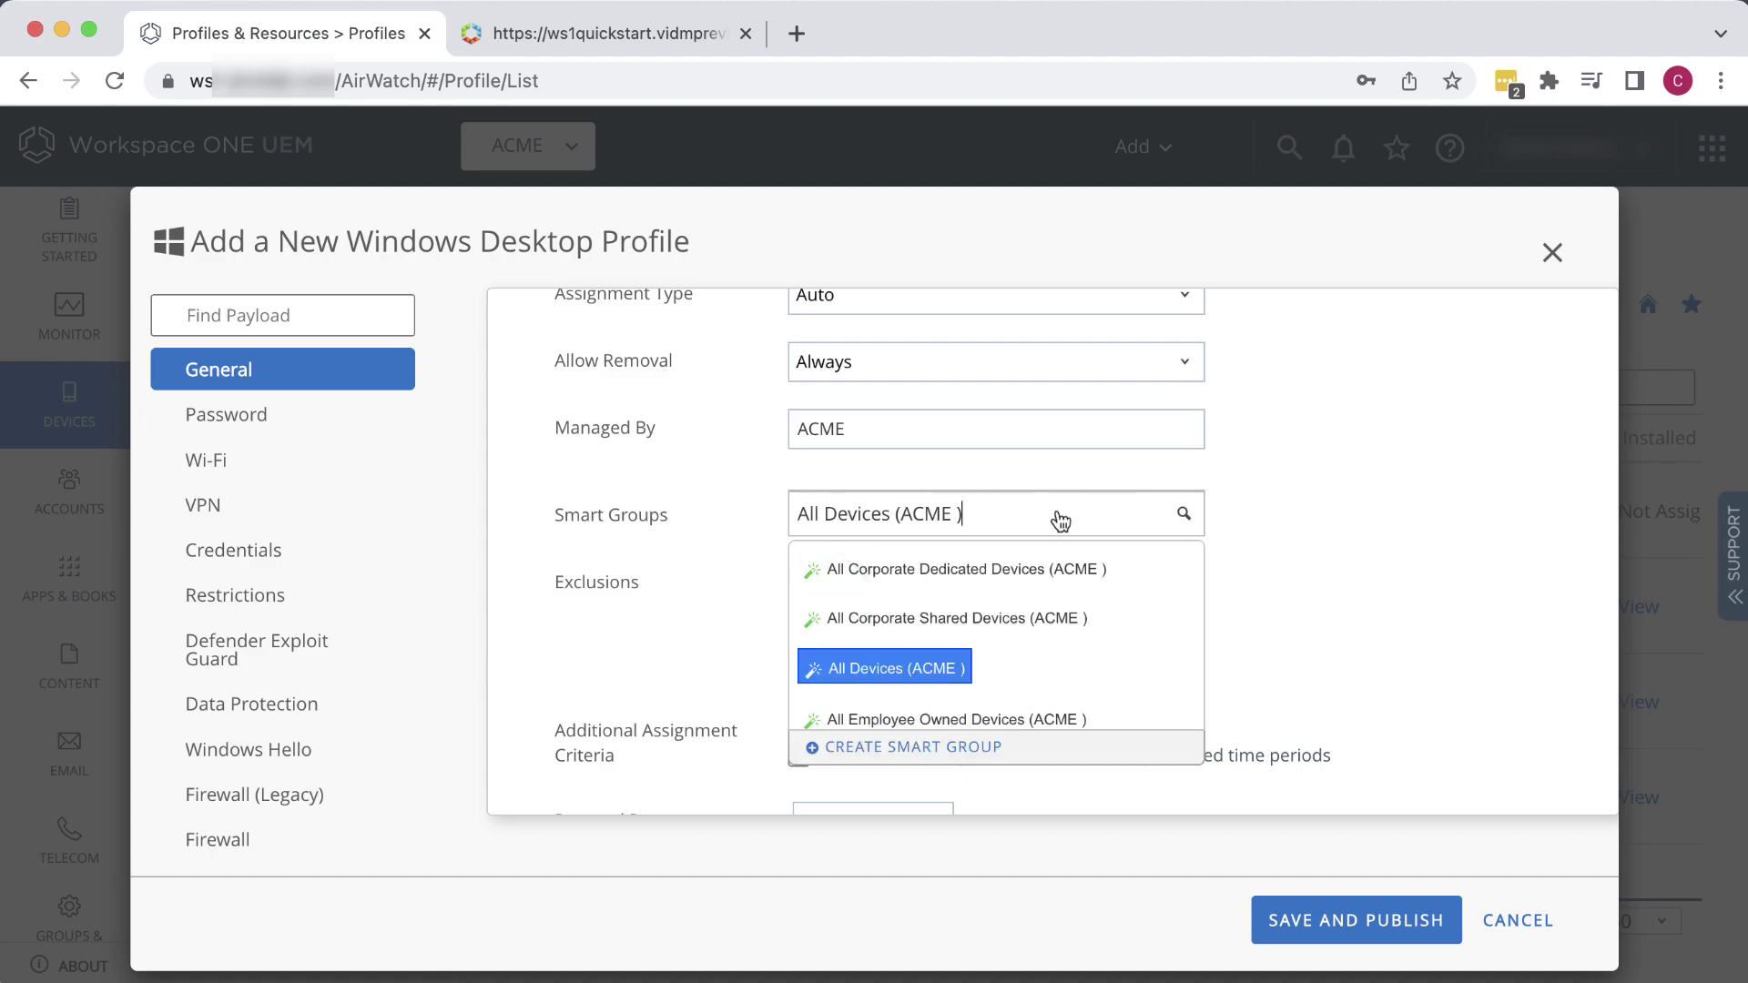
pyautogui.click(905, 674)
pyautogui.scroll(-5, 1273, 708)
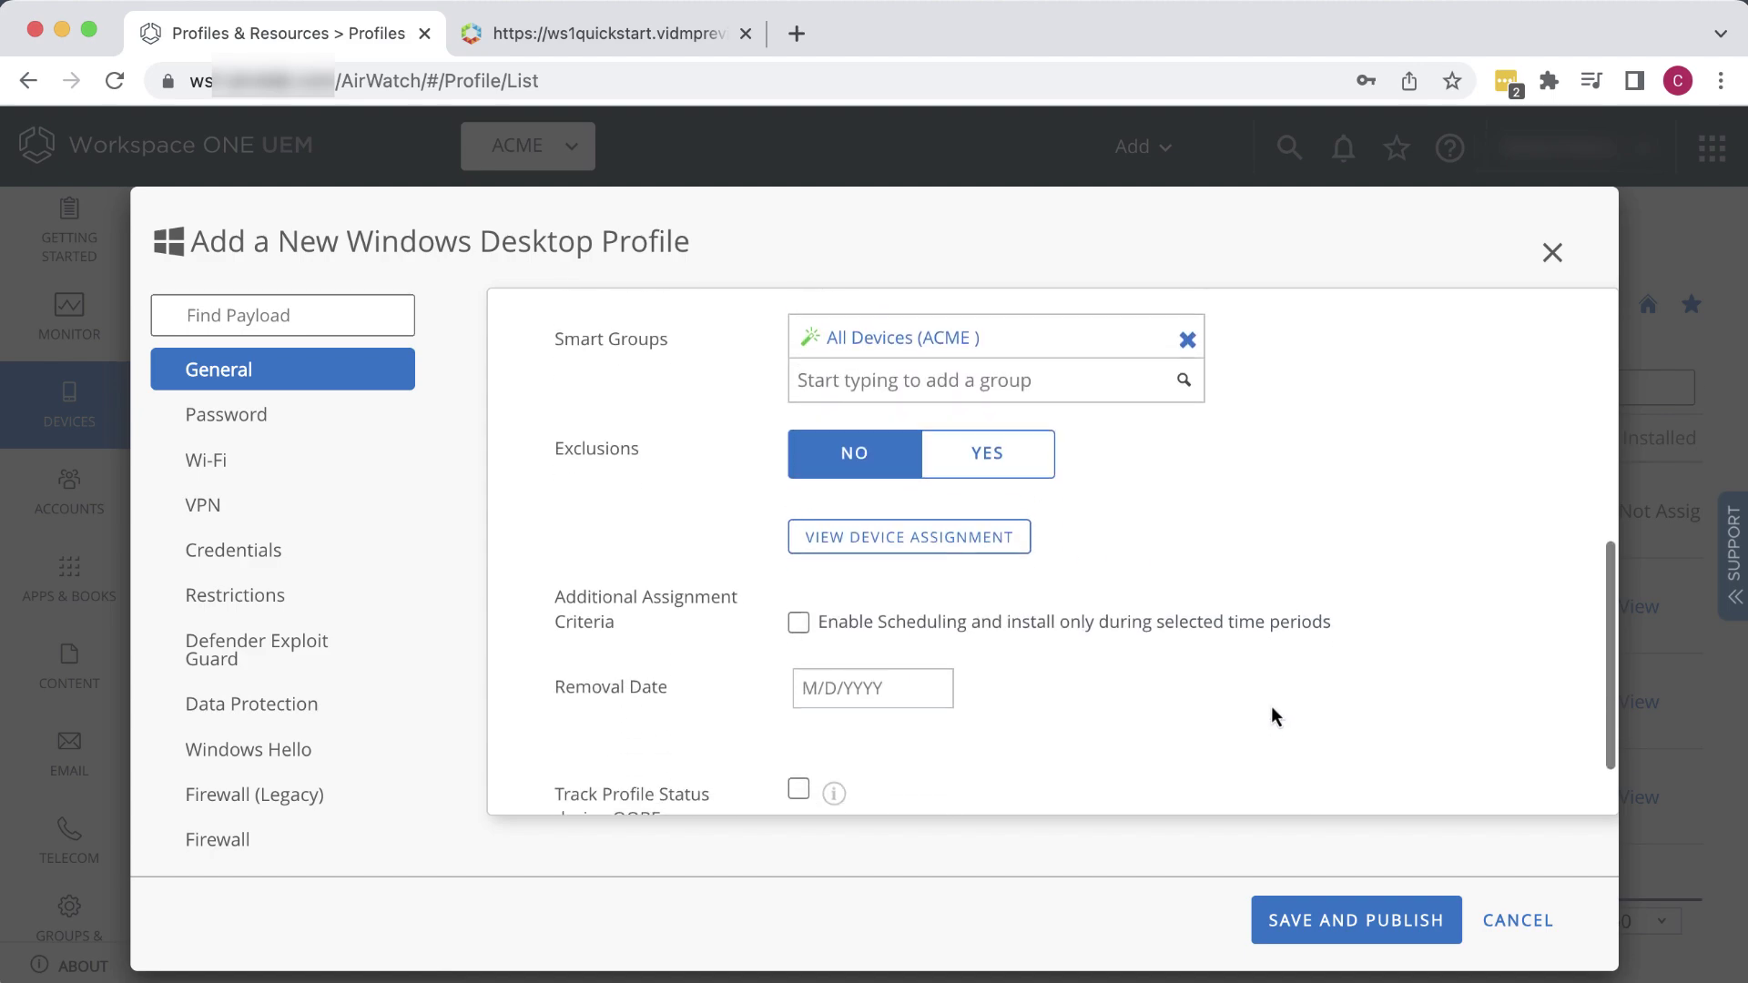
pyautogui.scroll(-2, 1272, 709)
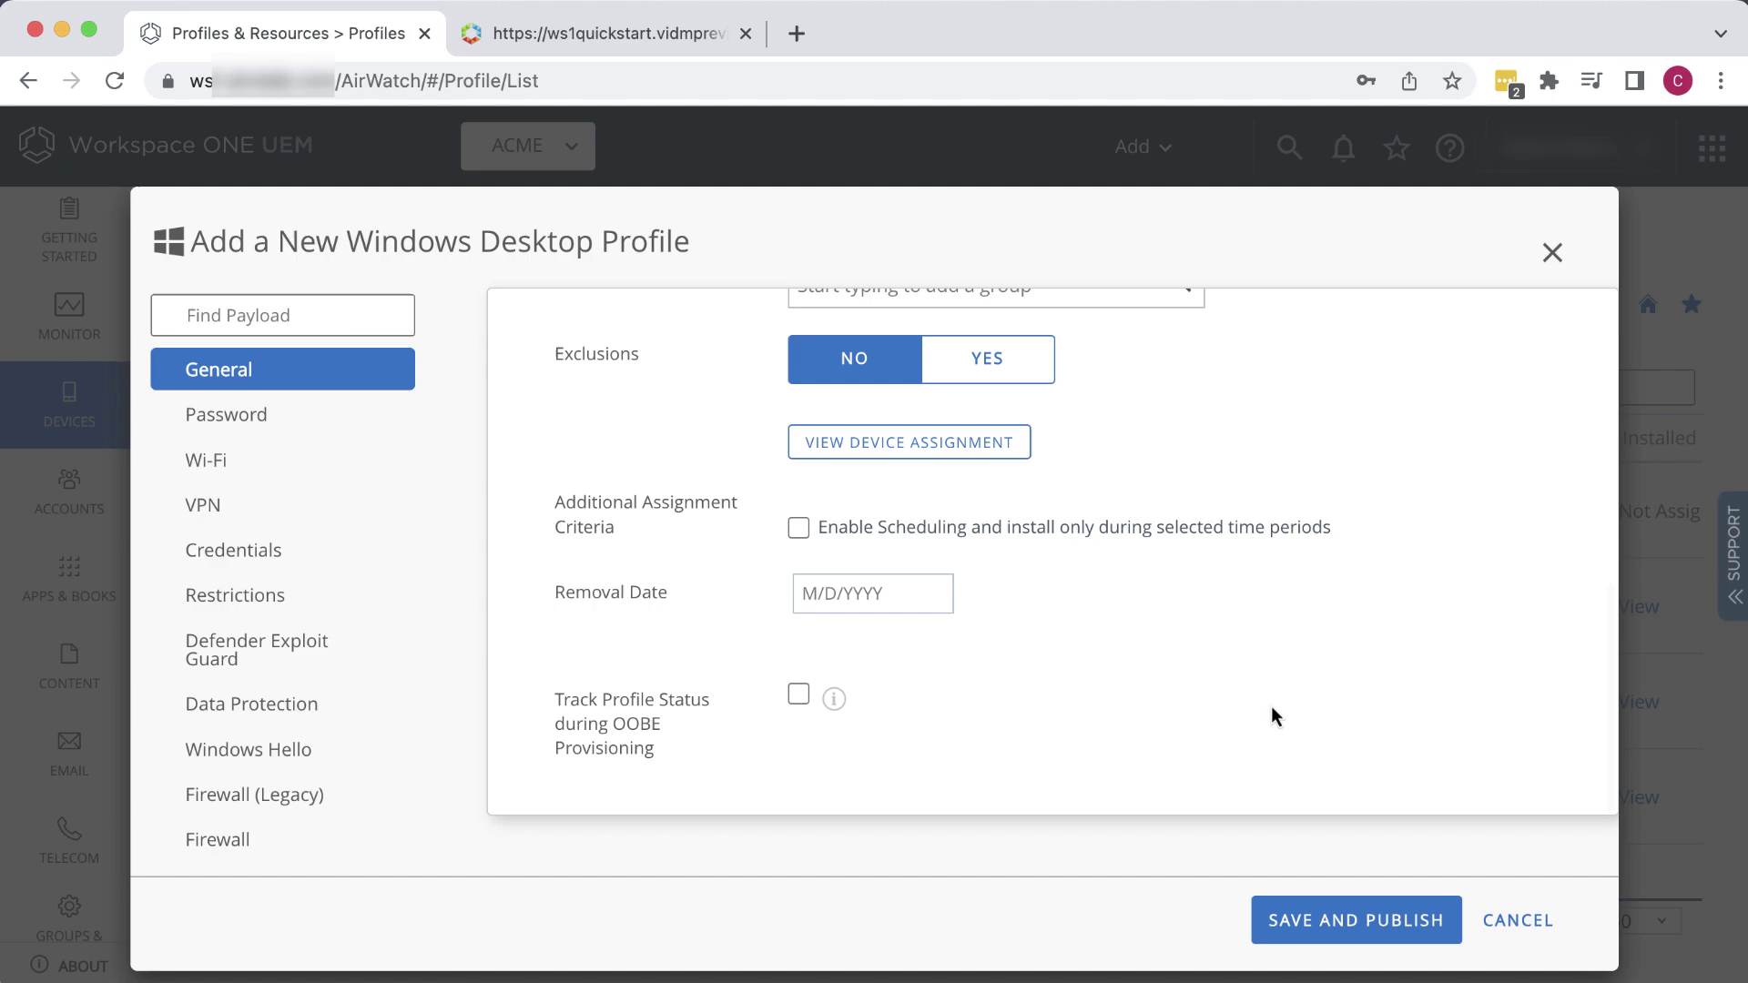
# Step: Add a Password payload with minimum length 6, then save and publish the Windows profile
pyautogui.click(229, 418)
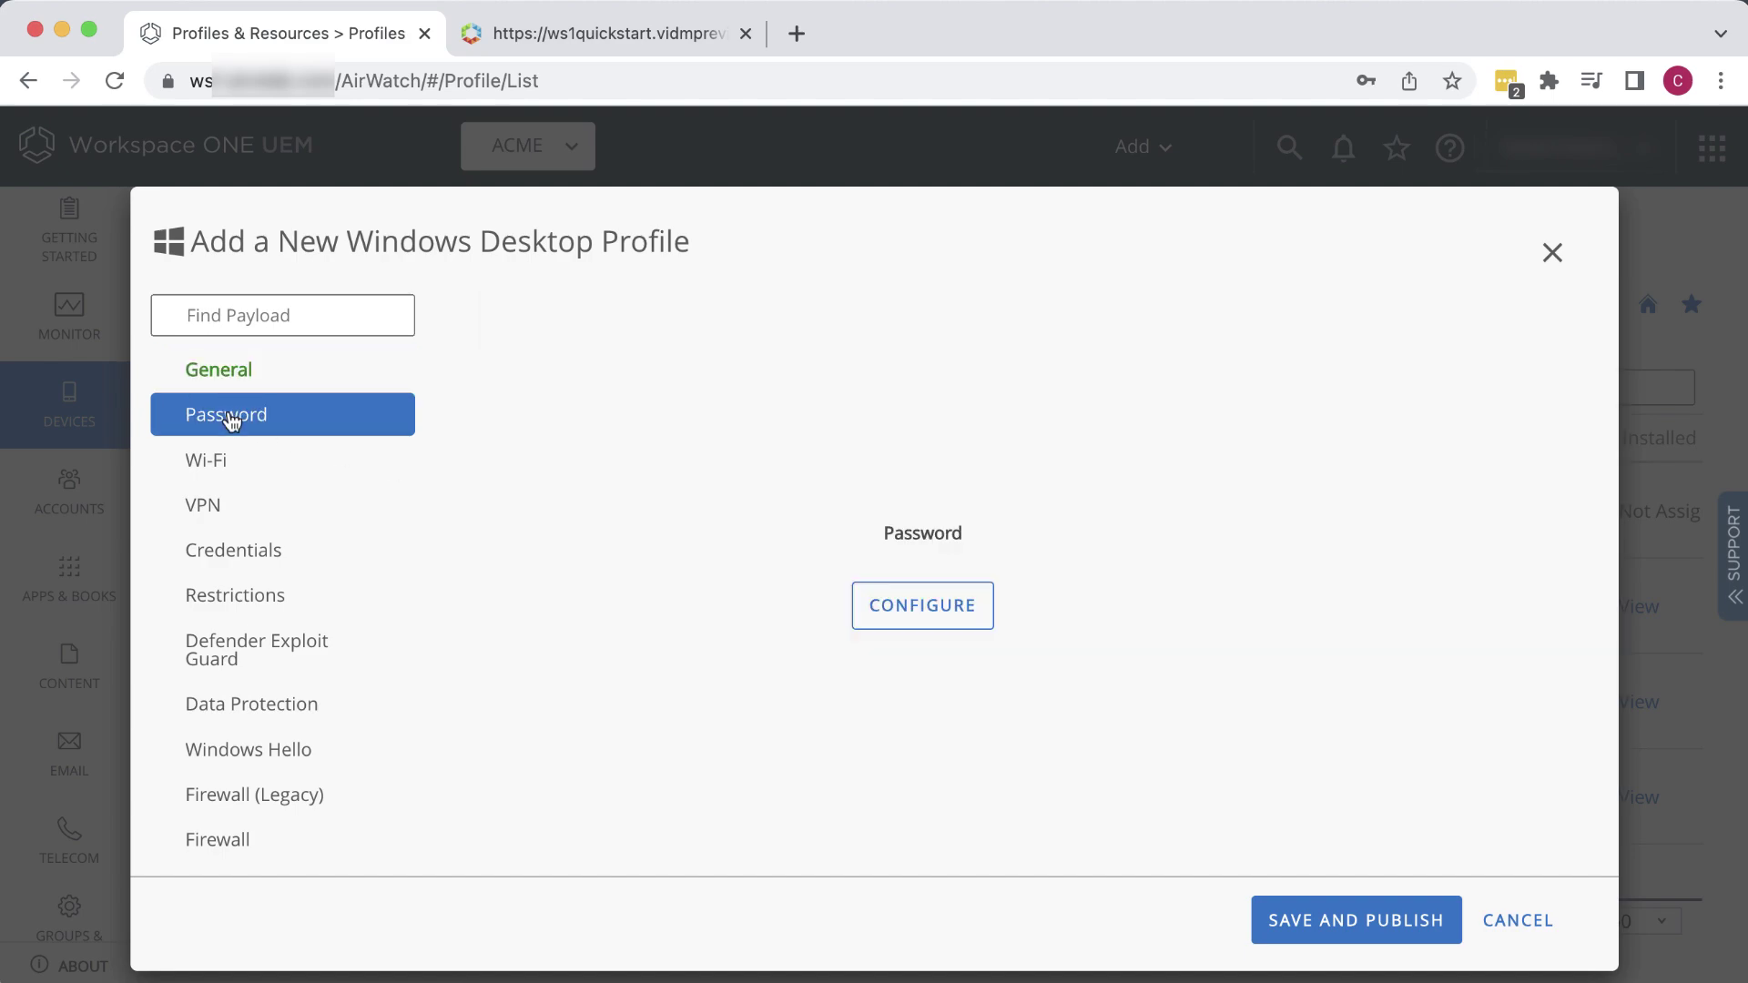
pyautogui.click(922, 607)
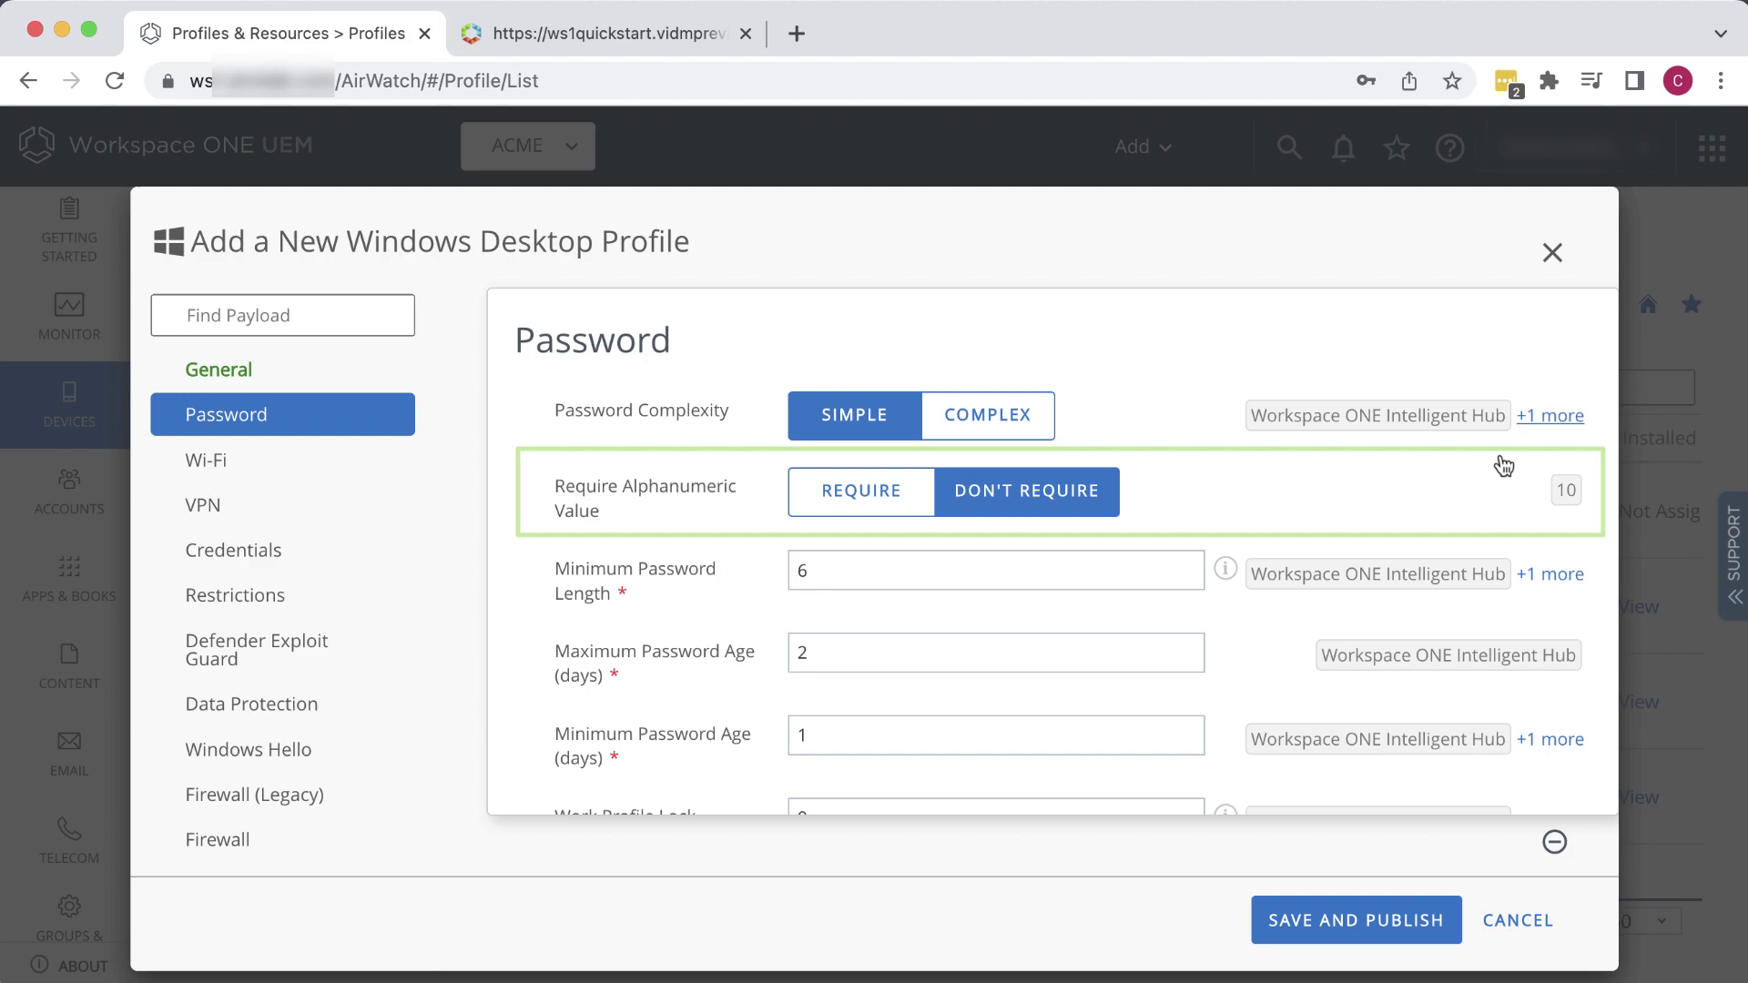
pyautogui.click(1571, 421)
pyautogui.scroll(-5, 1573, 425)
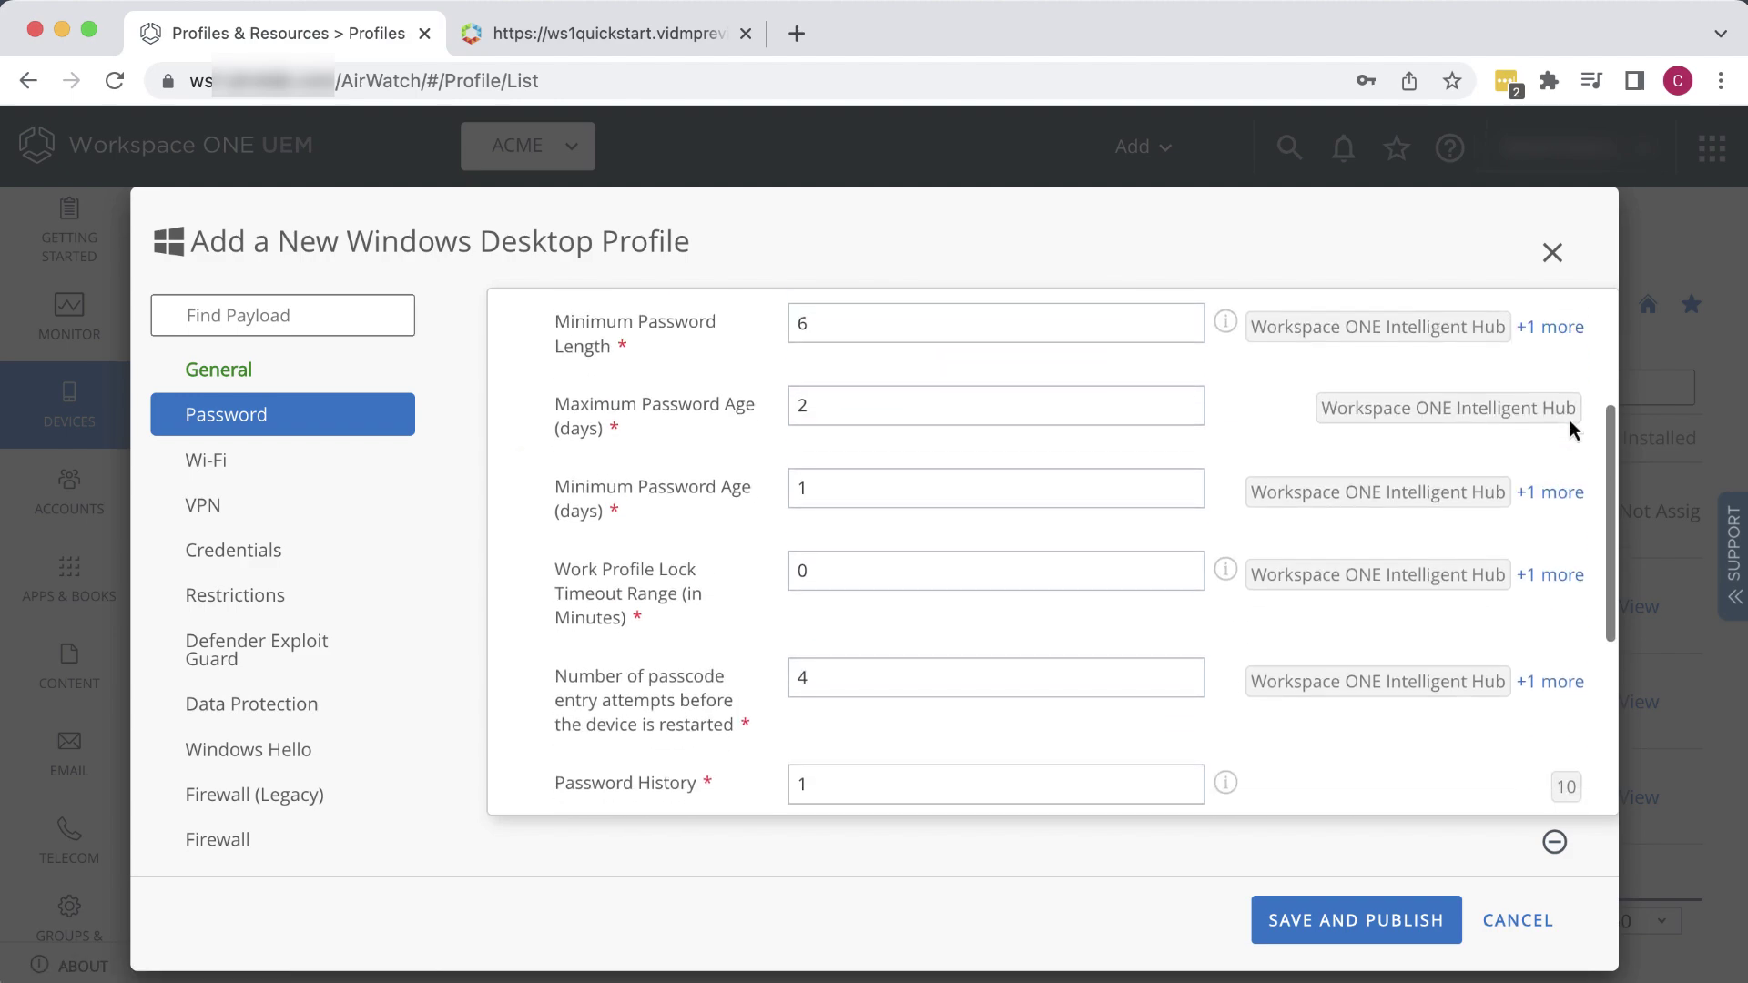
pyautogui.scroll(-2, 1570, 424)
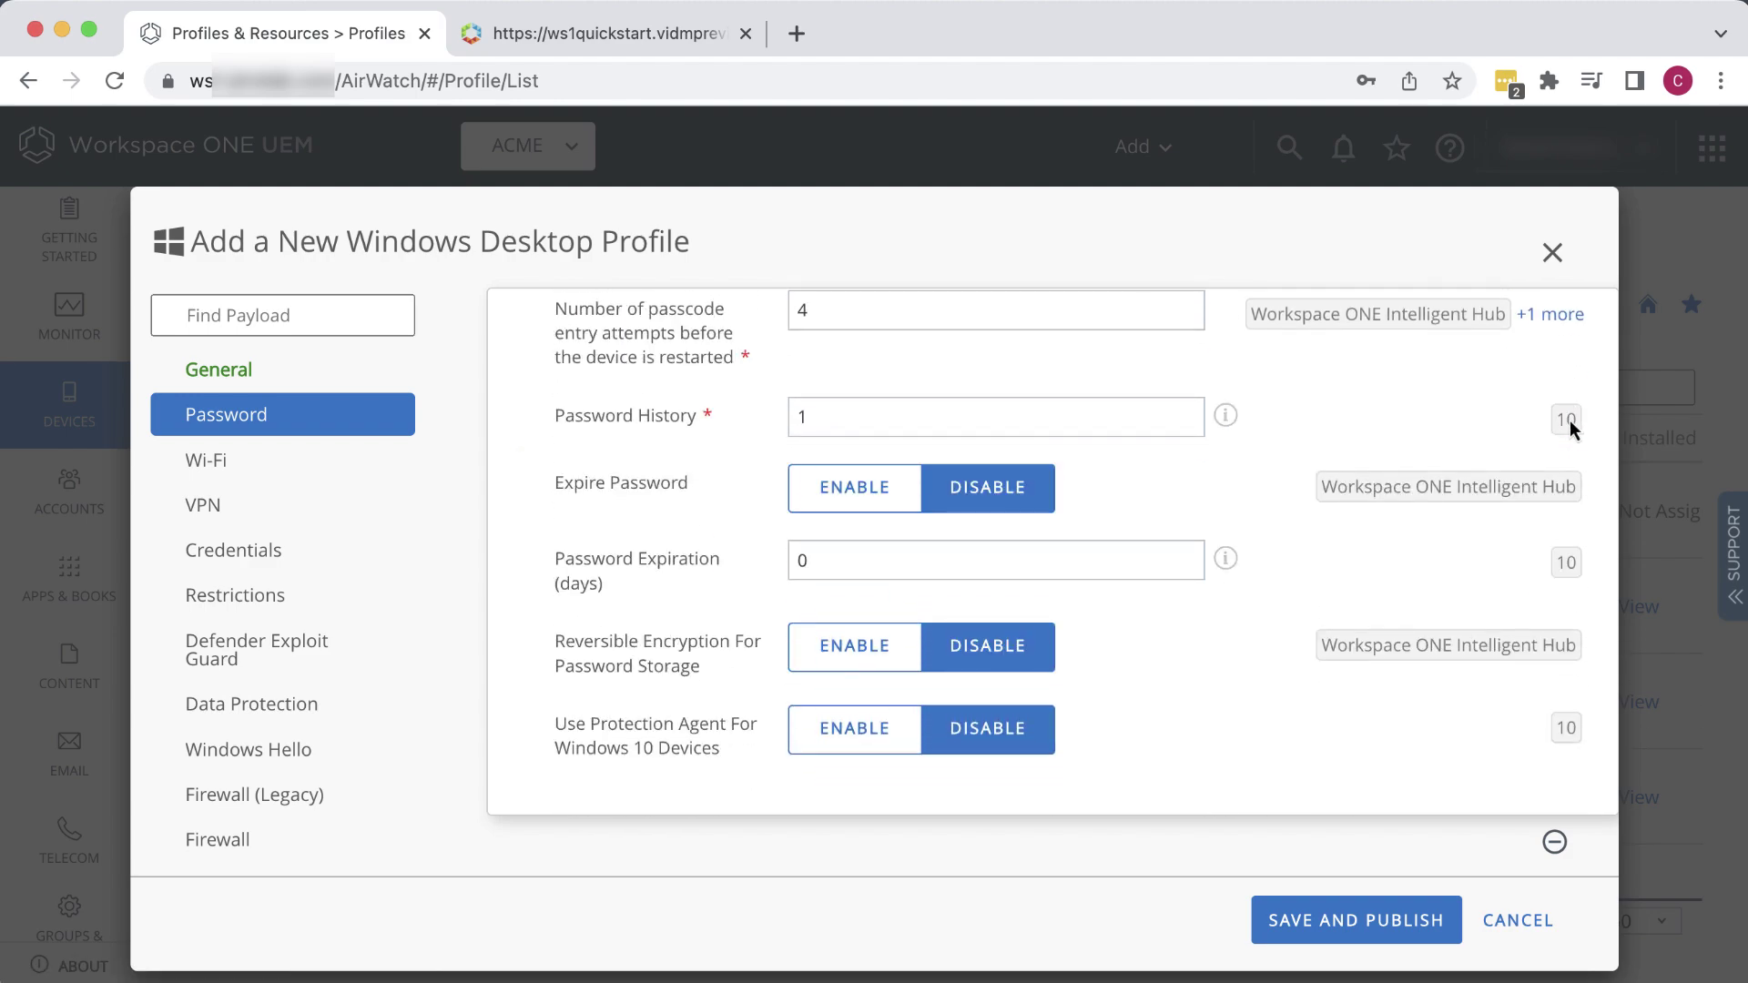
pyautogui.click(1393, 922)
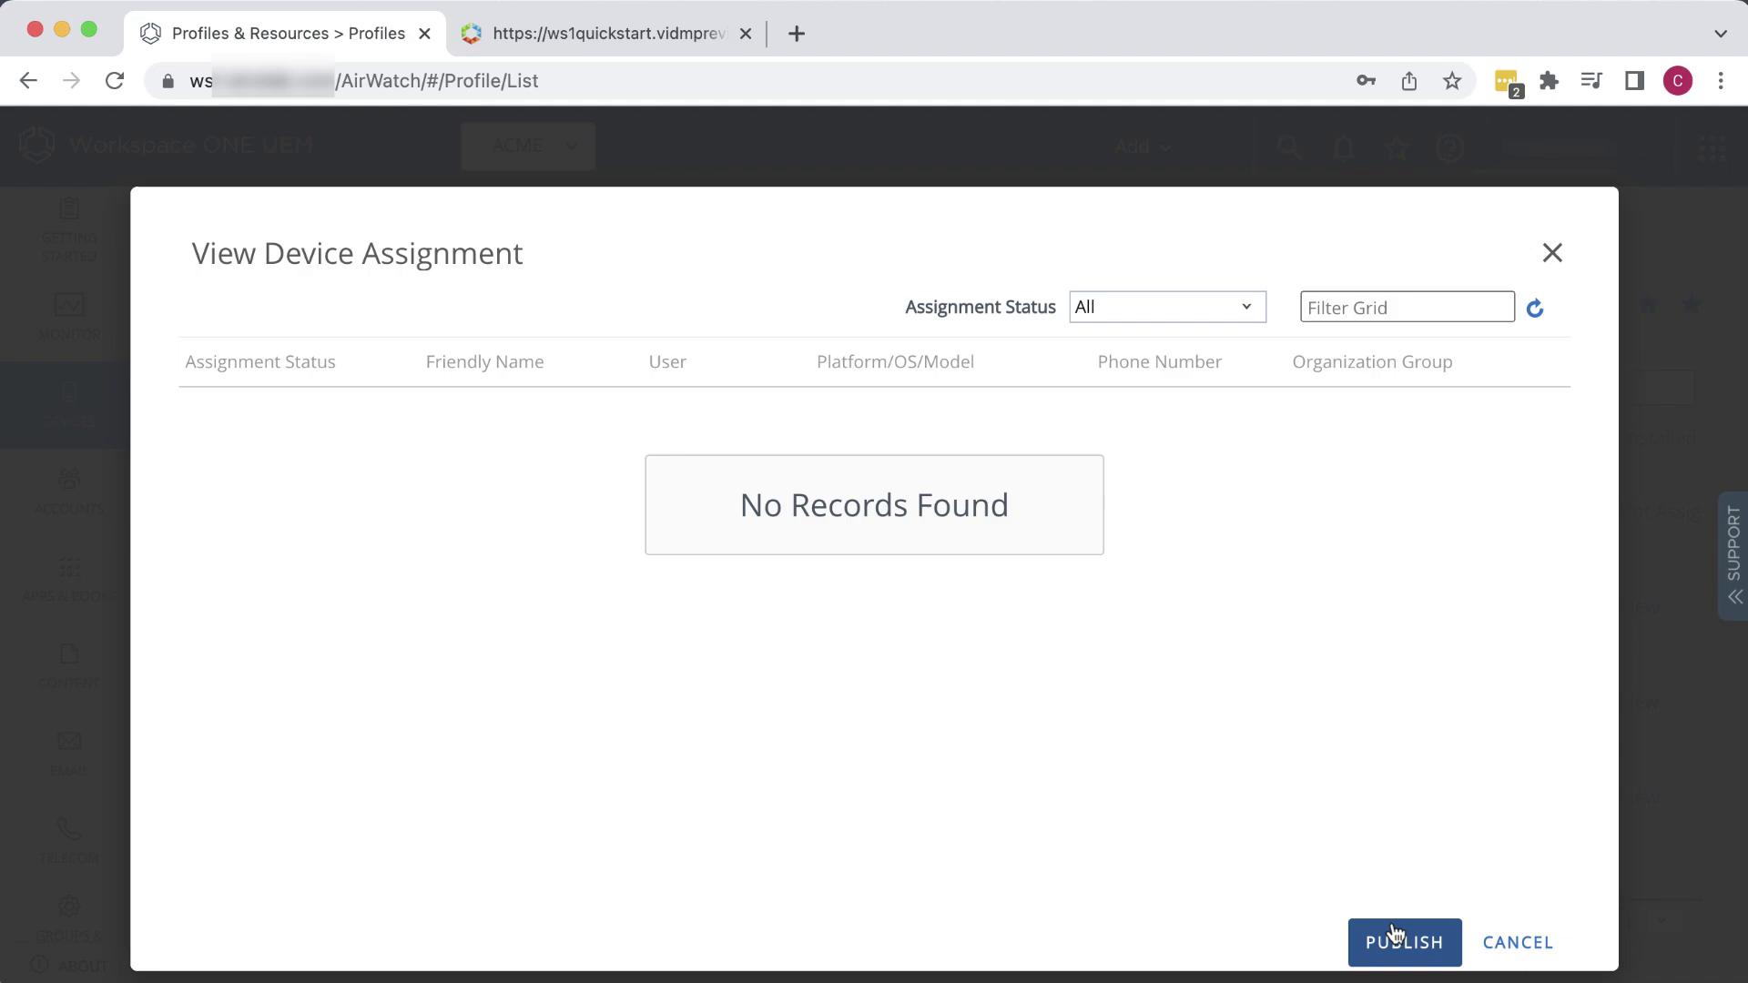
# Step: Publish Windows Password Profile to its assigned devices from the assignment review
pyautogui.click(1401, 929)
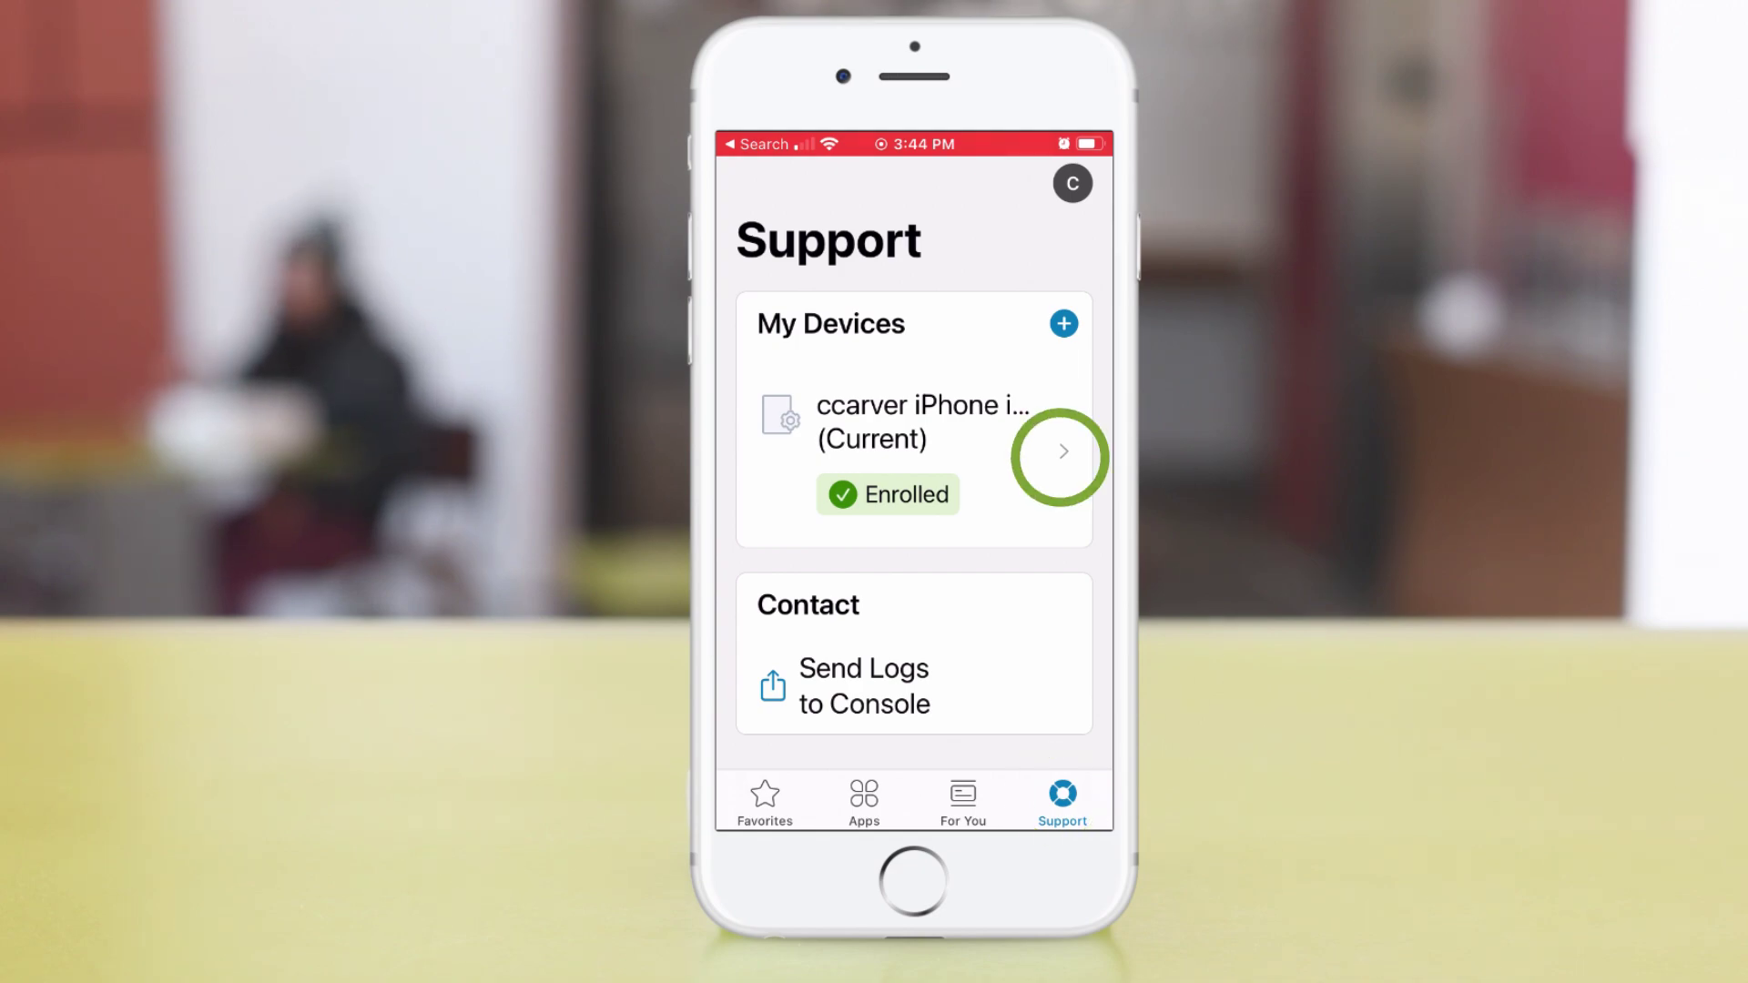
# Step: In the iPhone's Intelligent Hub, open the device's Profiles and view iOS Passcode Profile's details
pyautogui.click(1063, 452)
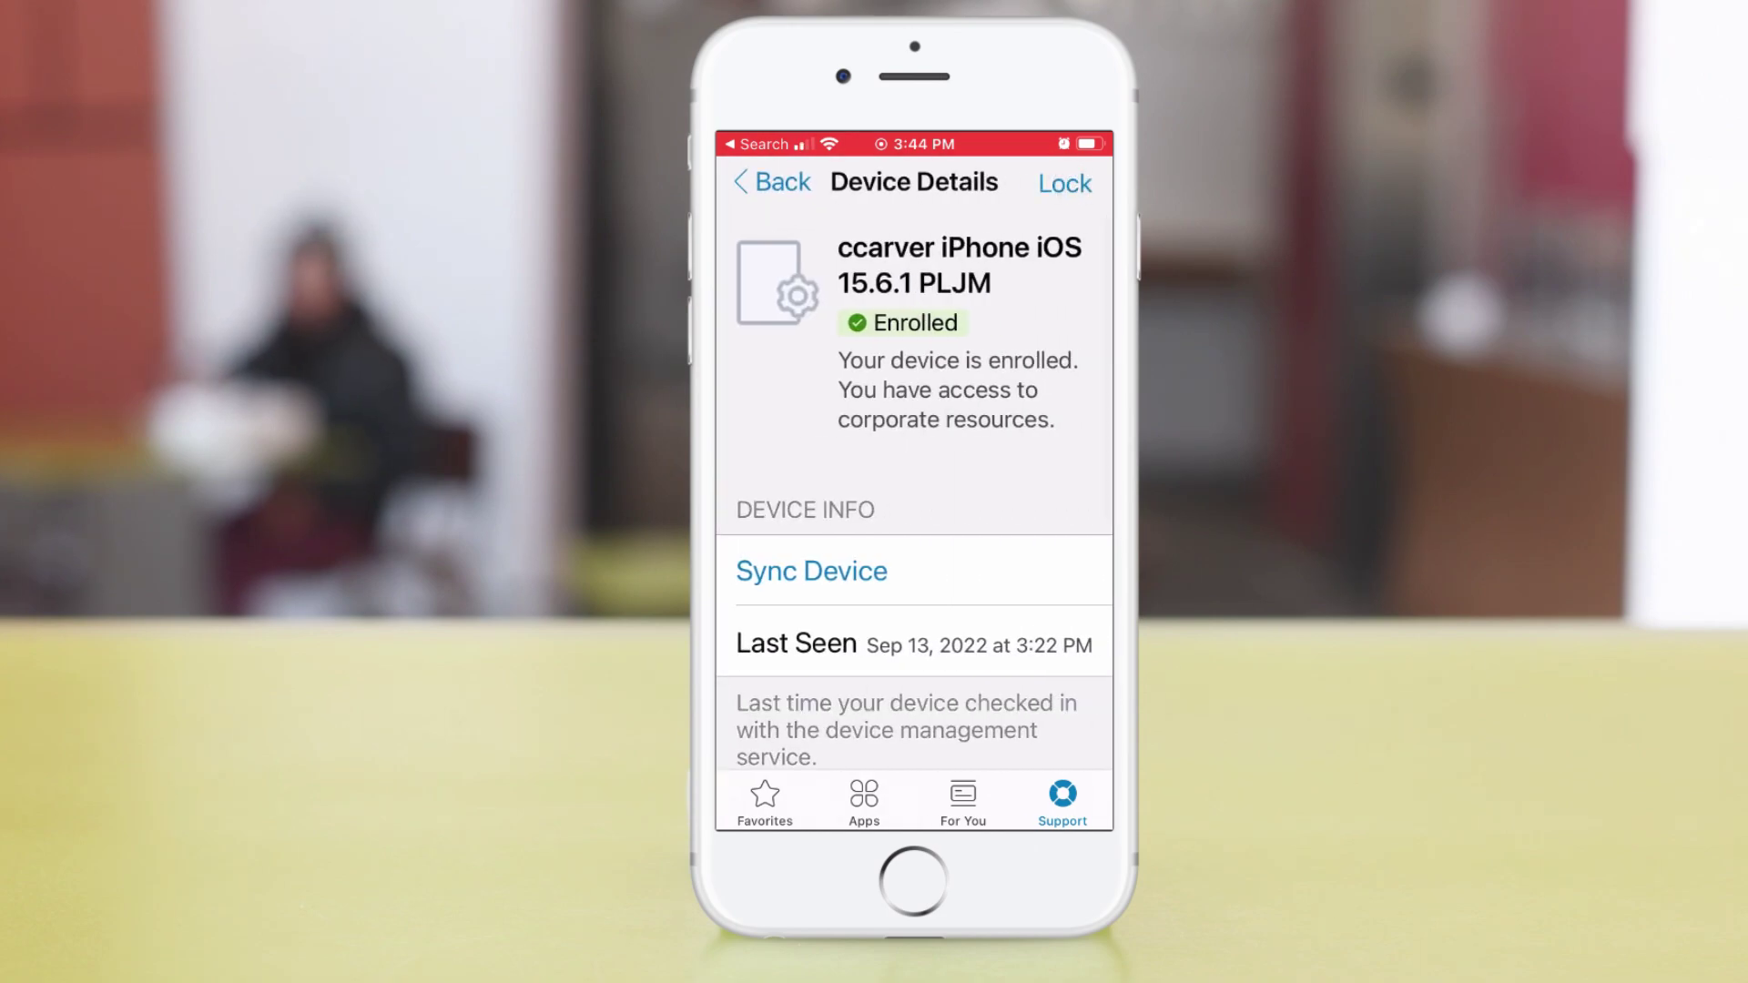
pyautogui.scroll(-5, 914, 492)
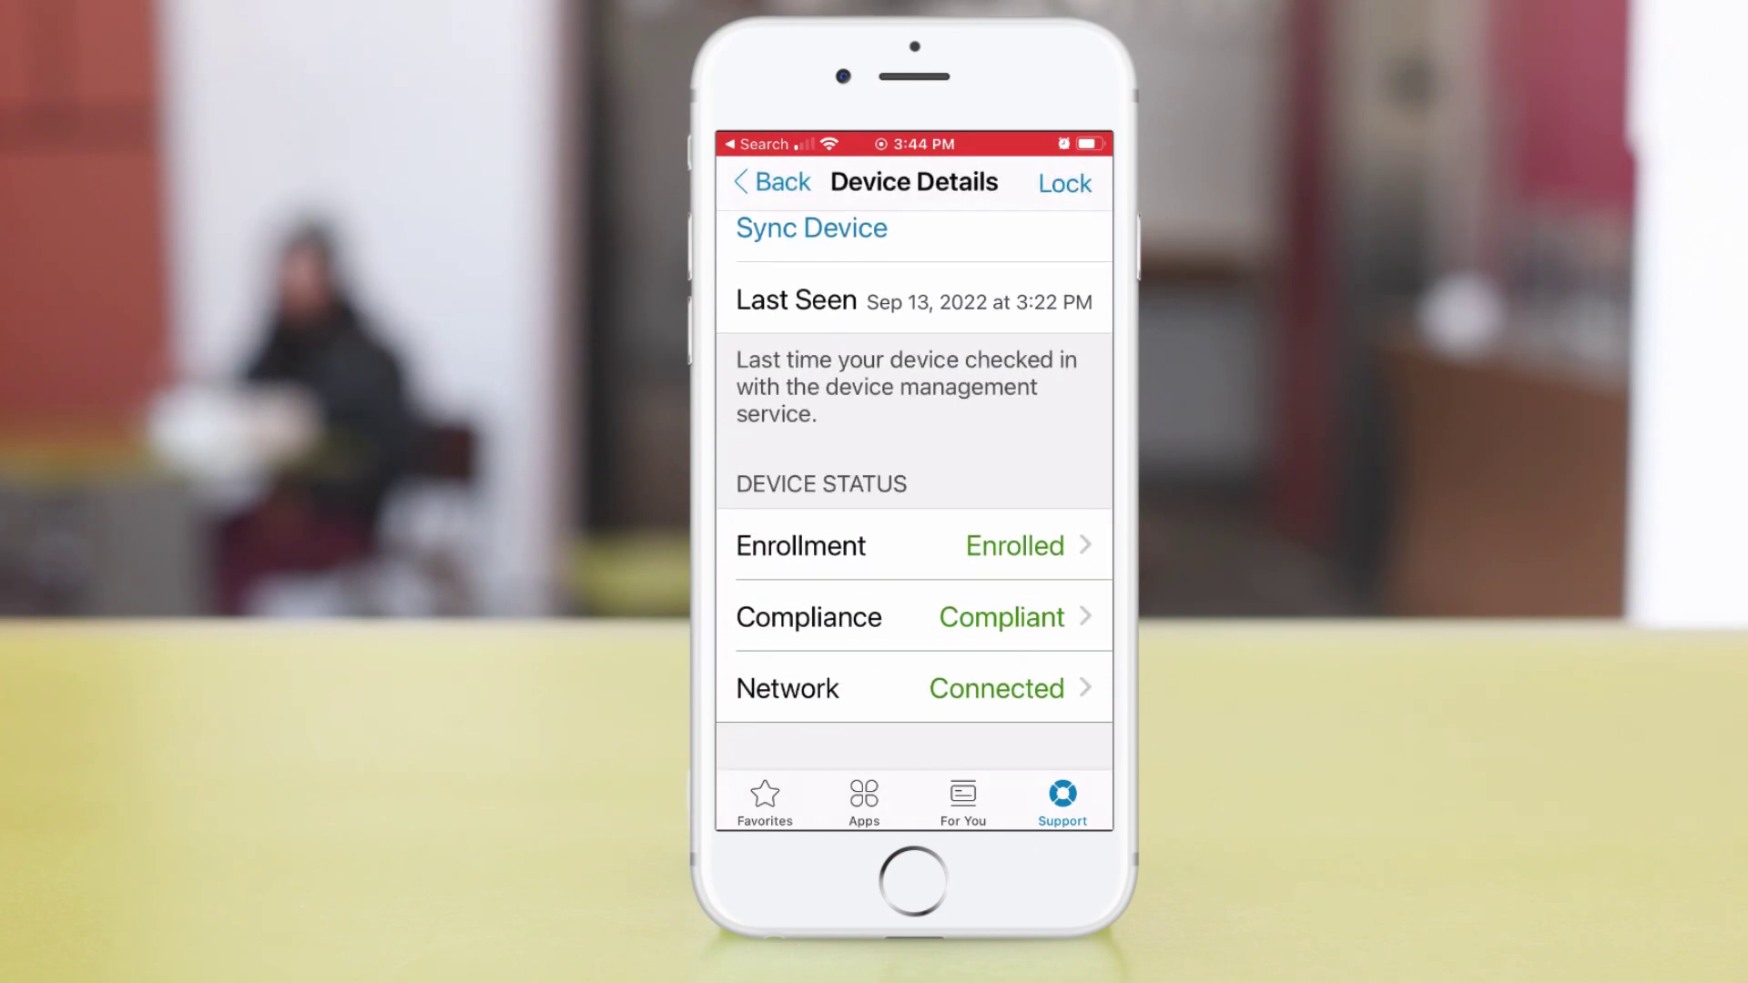
pyautogui.scroll(-3, 914, 491)
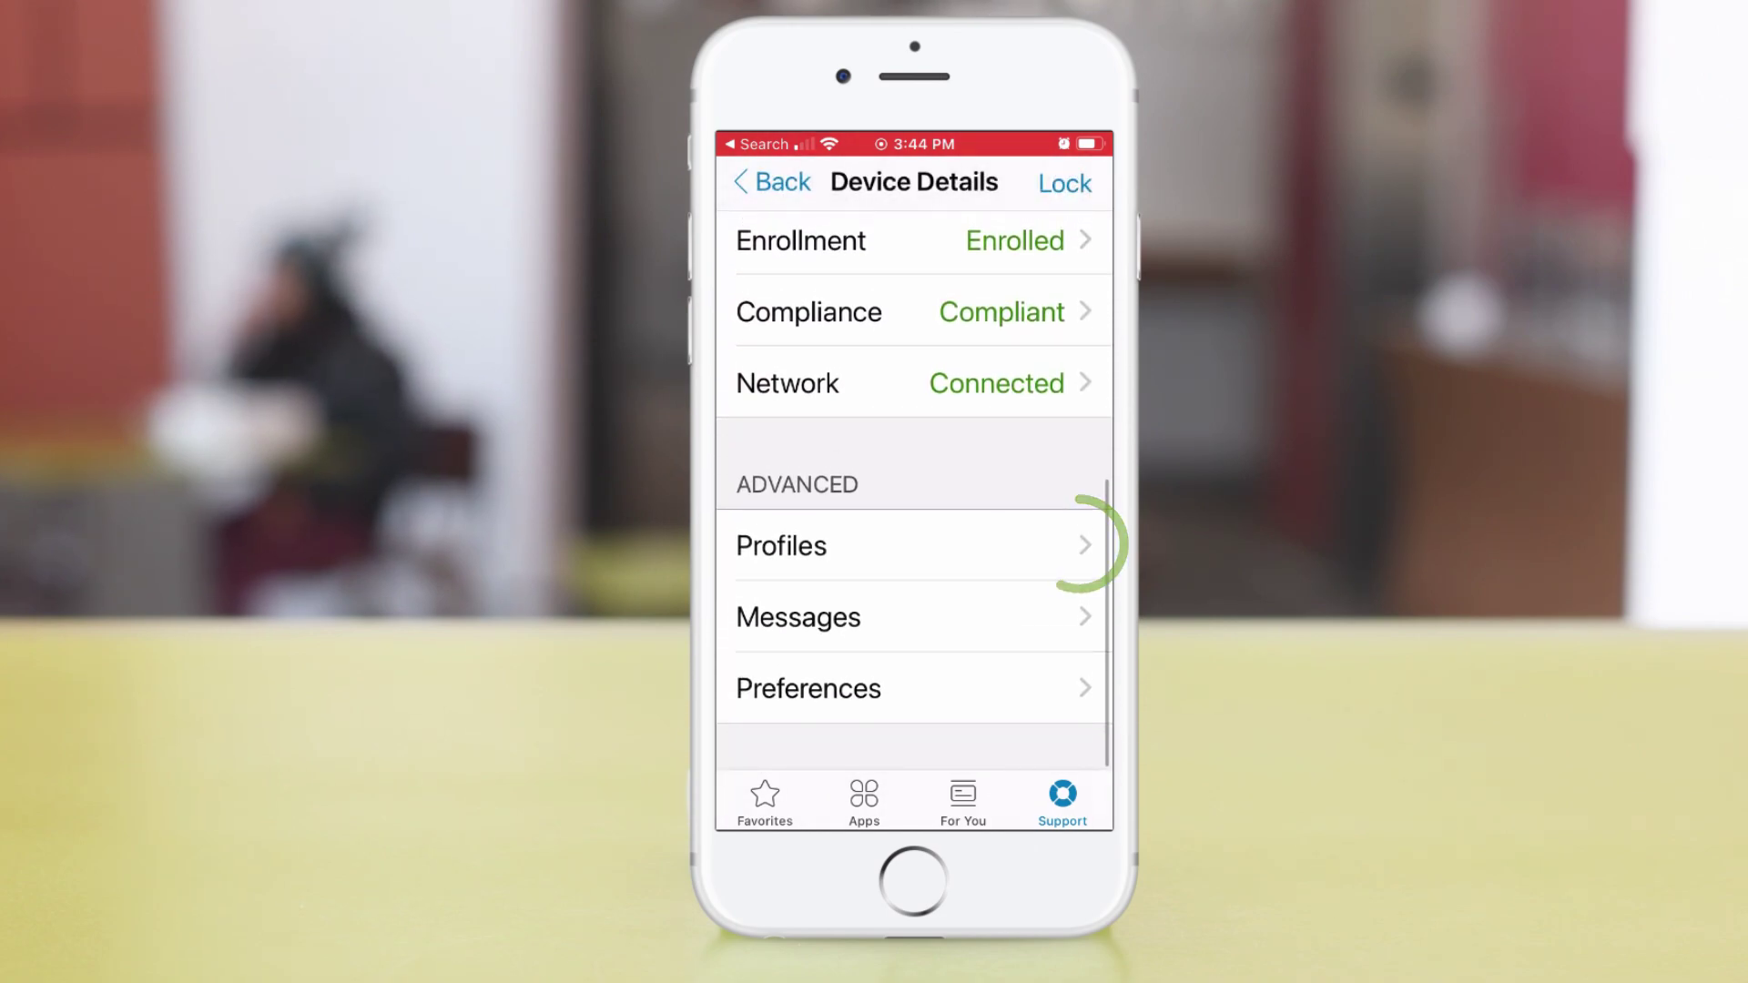
pyautogui.click(1084, 546)
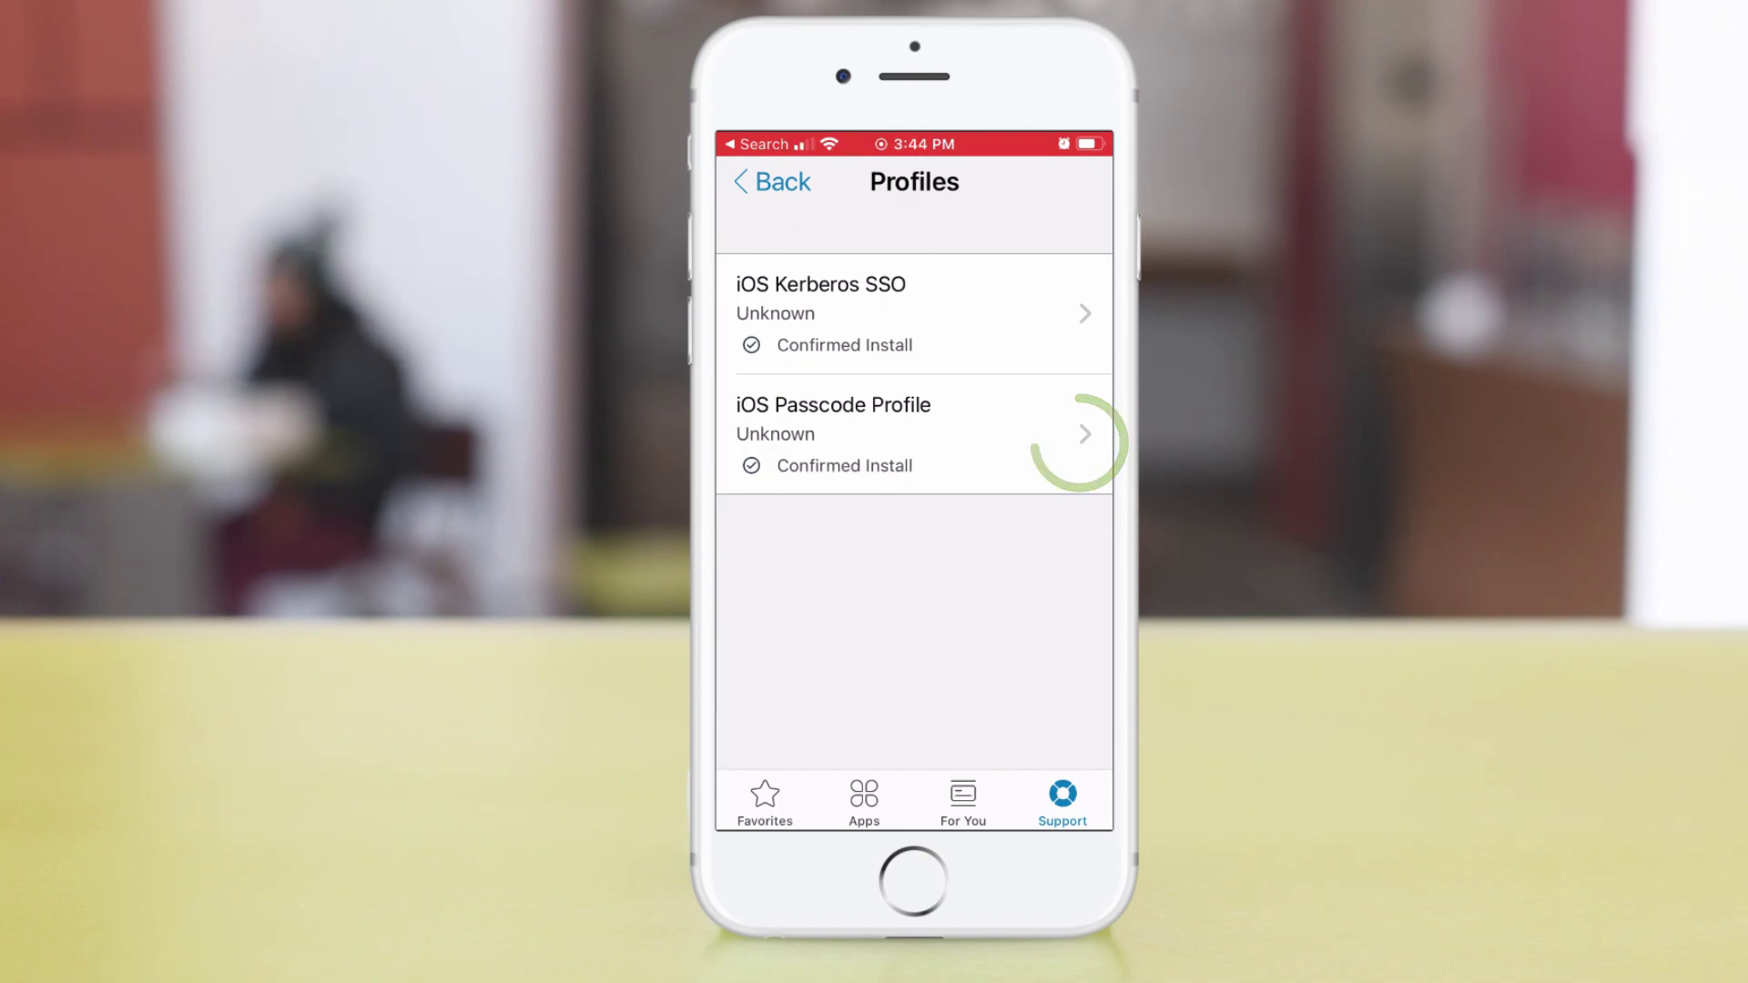
pyautogui.click(1083, 437)
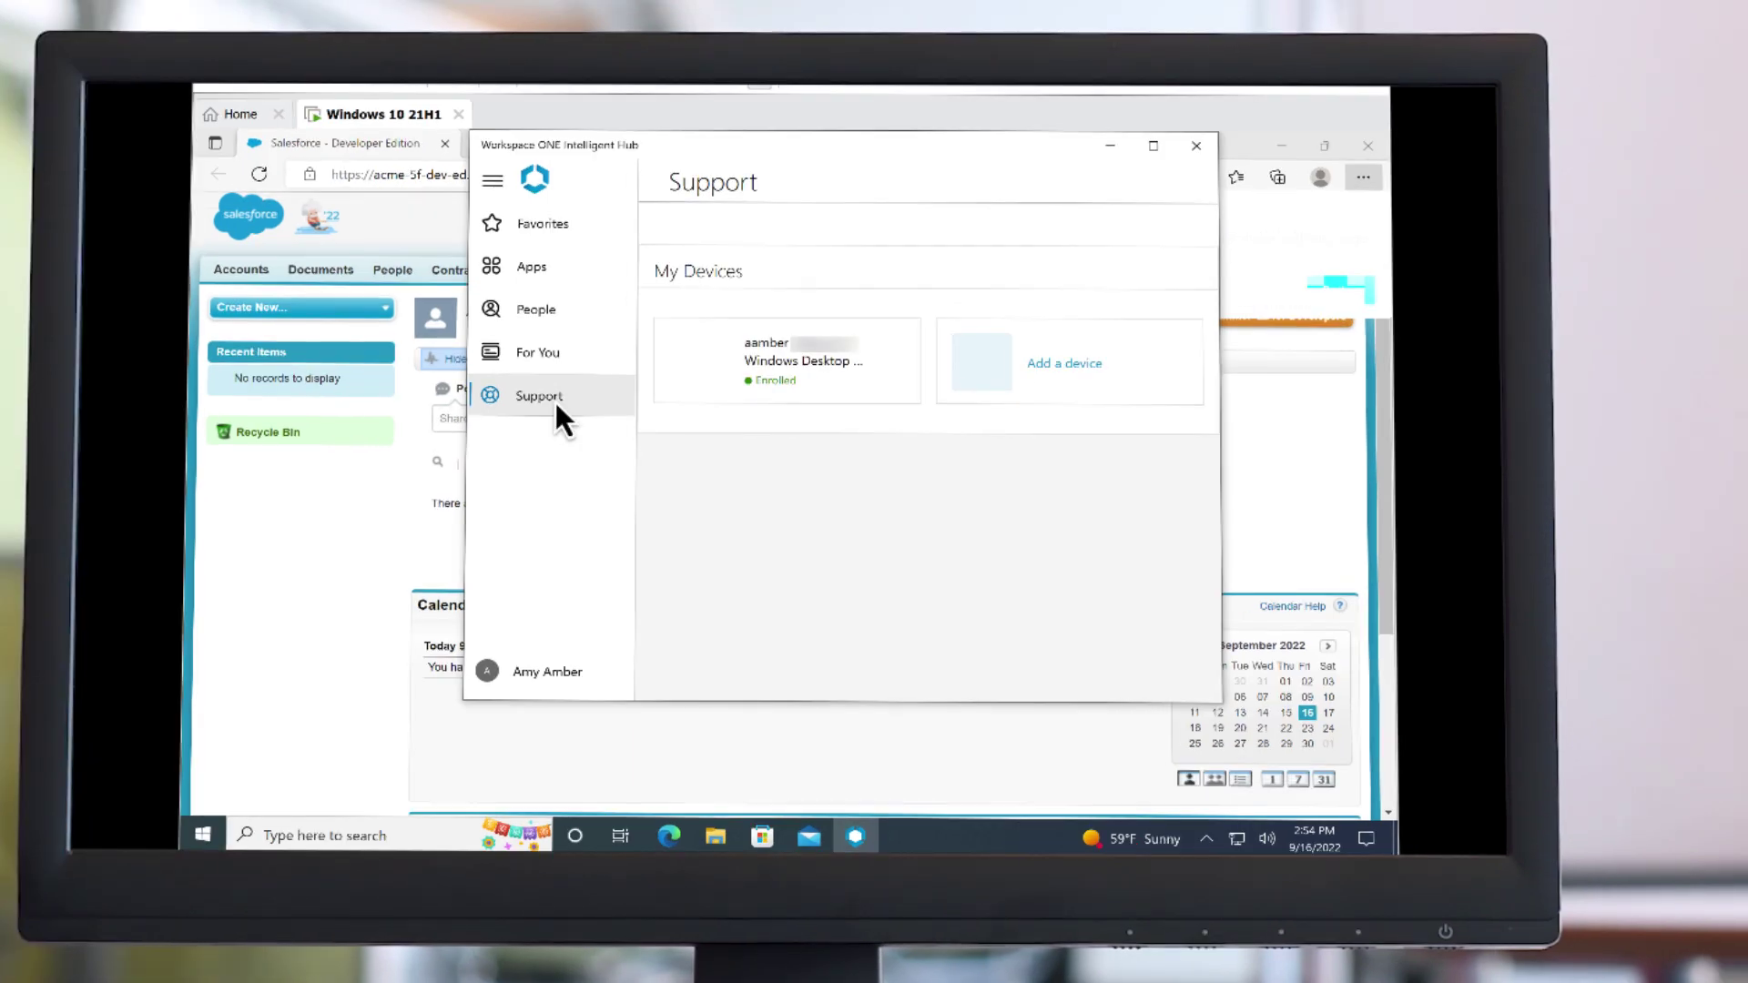
# Step: Open the enrolled Windows Desktop's details and scroll to its installed Profiles section
pyautogui.click(795, 351)
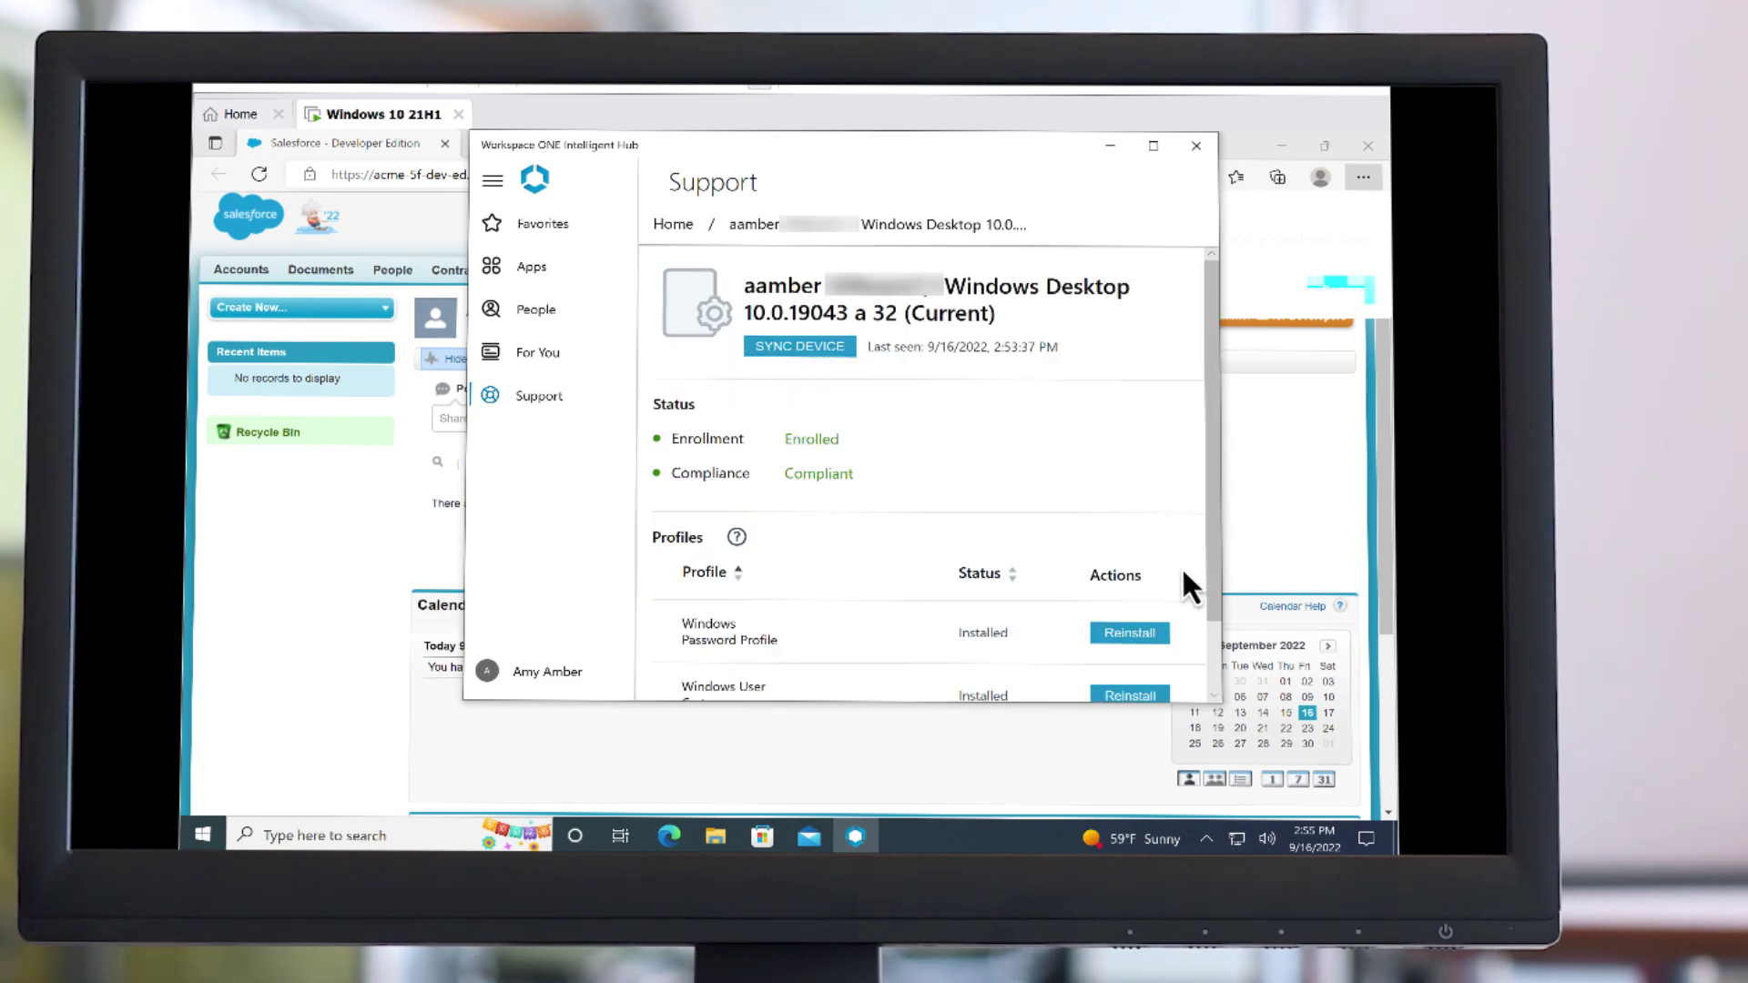
pyautogui.moveTo(1216, 579); pyautogui.dragTo(1221, 681)
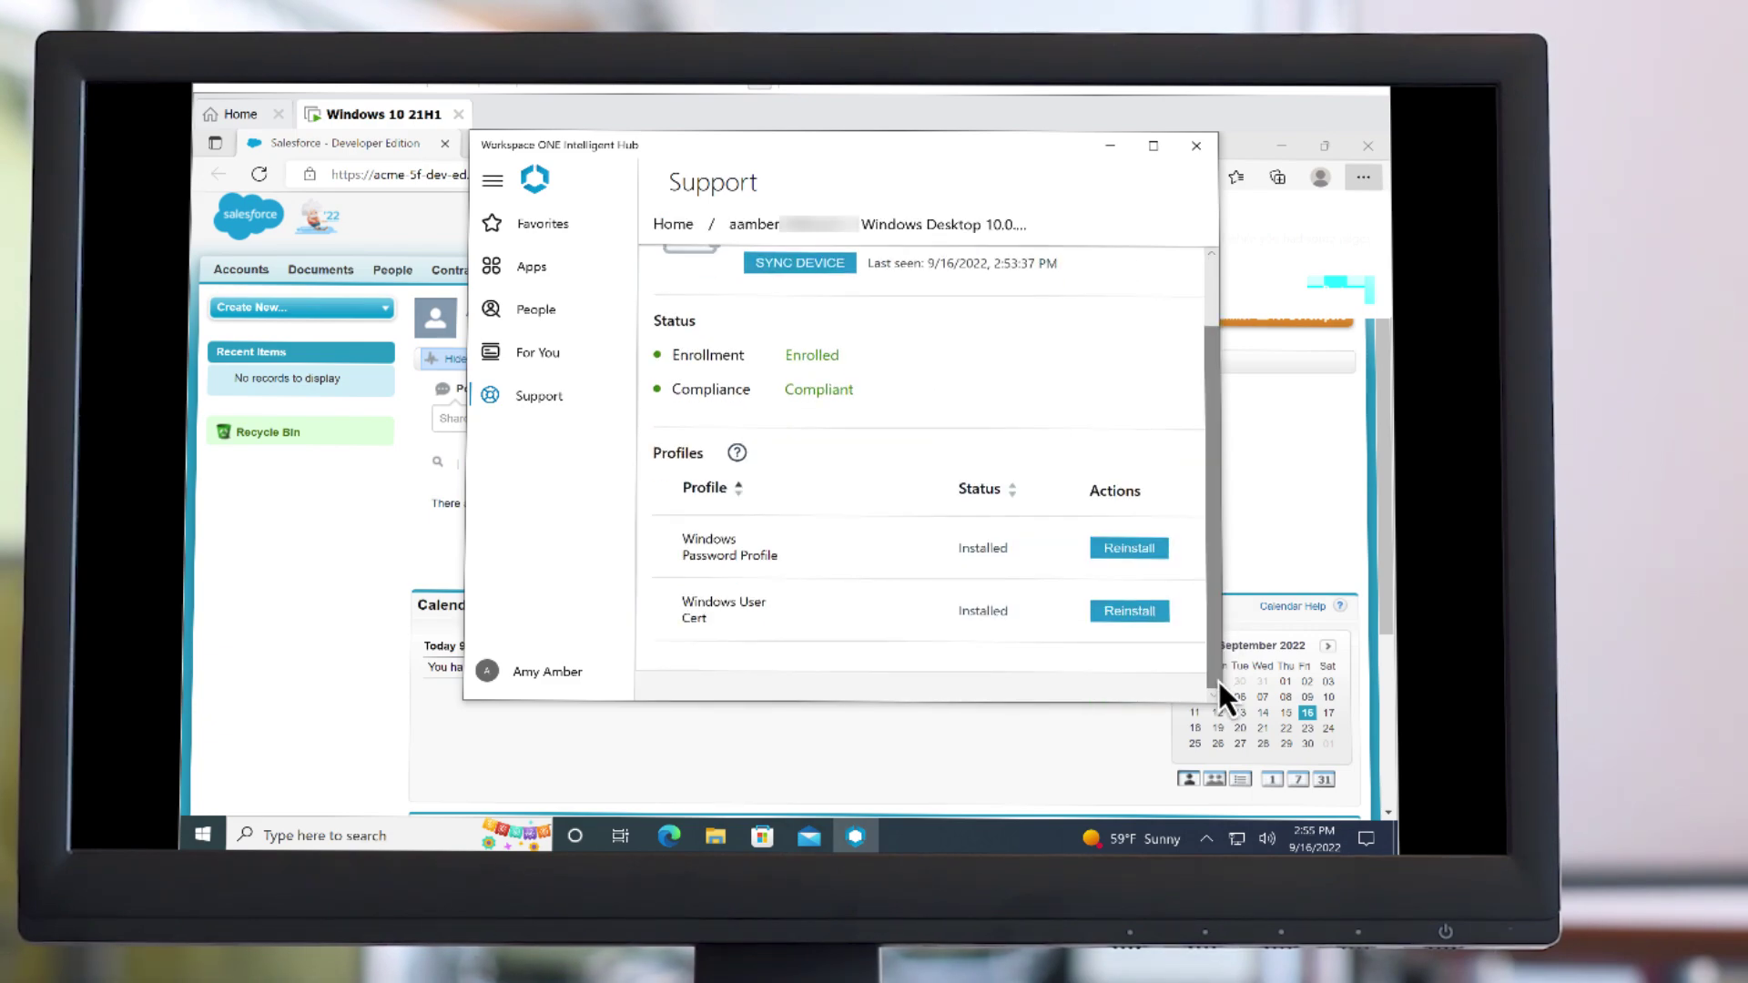